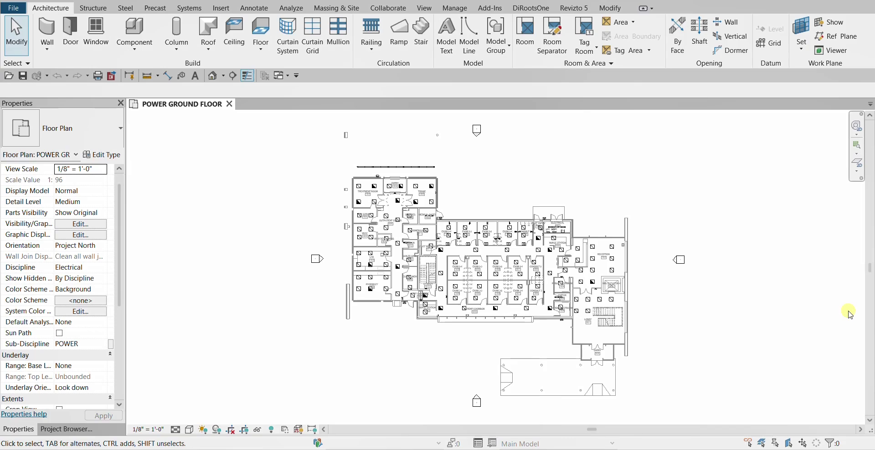
- Show the System Browser alongside the power ground floor plan
{"action": "left_click", "coordinate": [713, 338]}
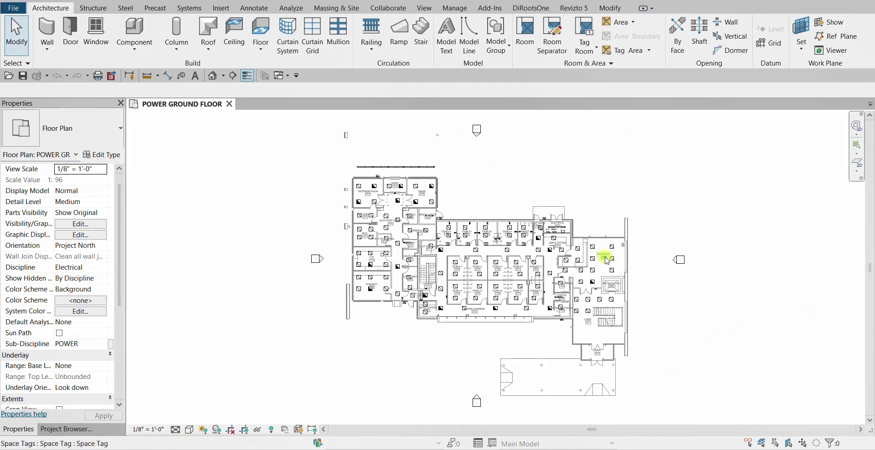
{"action": "scroll", "coordinate": [450, 231], "scroll_direction": "up", "scroll_amount": 6}
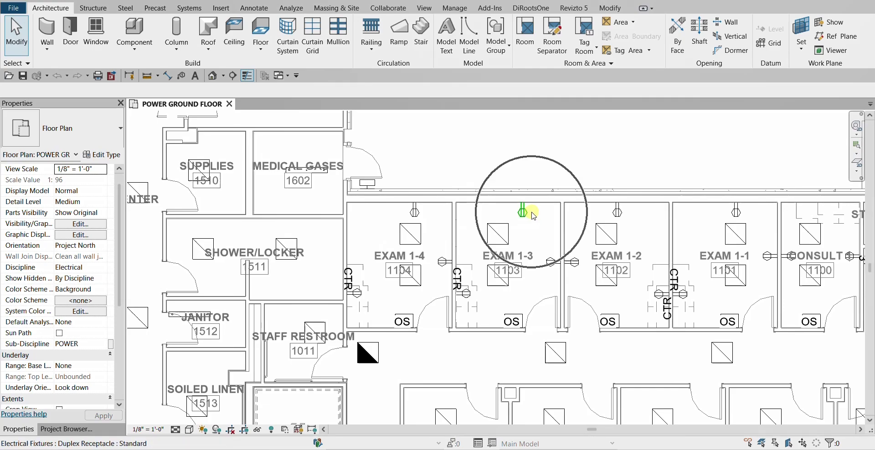
{"action": "scroll", "coordinate": [440, 175], "scroll_direction": "down", "scroll_amount": 4}
{"action": "scroll", "coordinate": [505, 200], "scroll_direction": "down", "scroll_amount": 2}
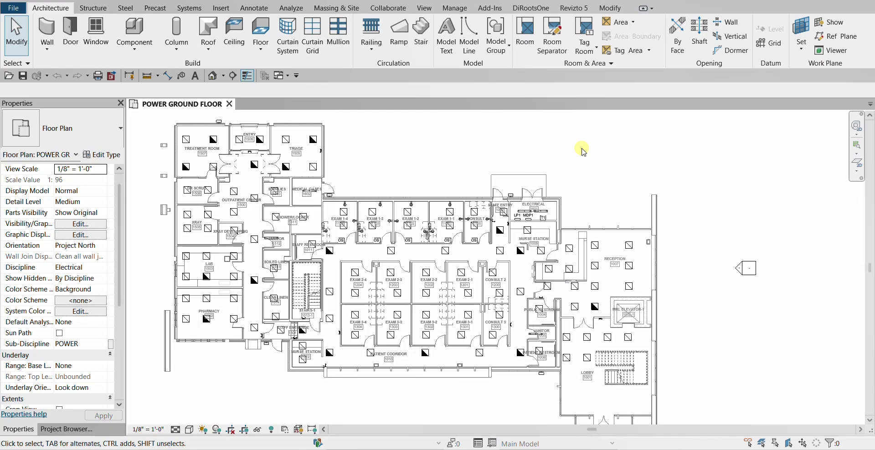
{"action": "right_click", "coordinate": [585, 152]}
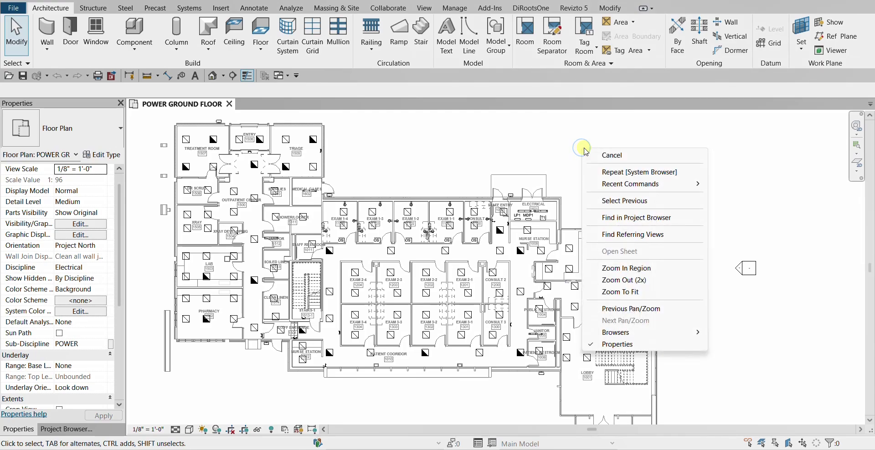
{"action": "left_click", "coordinate": [548, 126]}
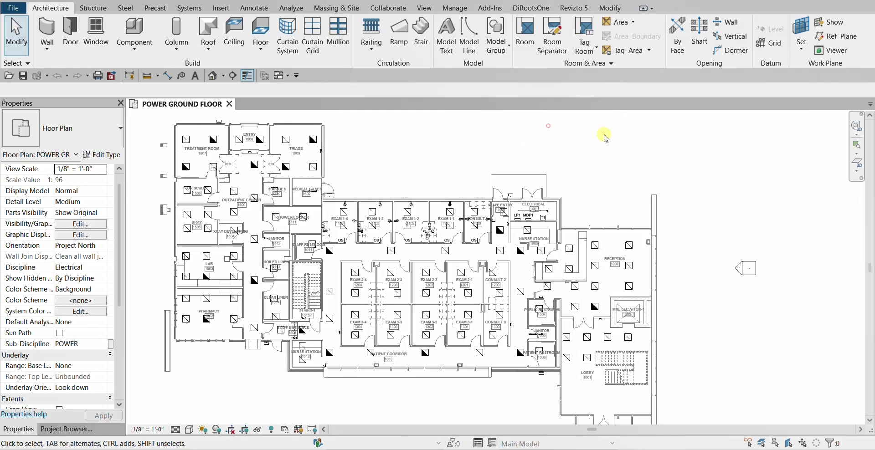
{"action": "right_click", "coordinate": [606, 135]}
{"action": "mouse_move", "coordinate": [650, 322]}
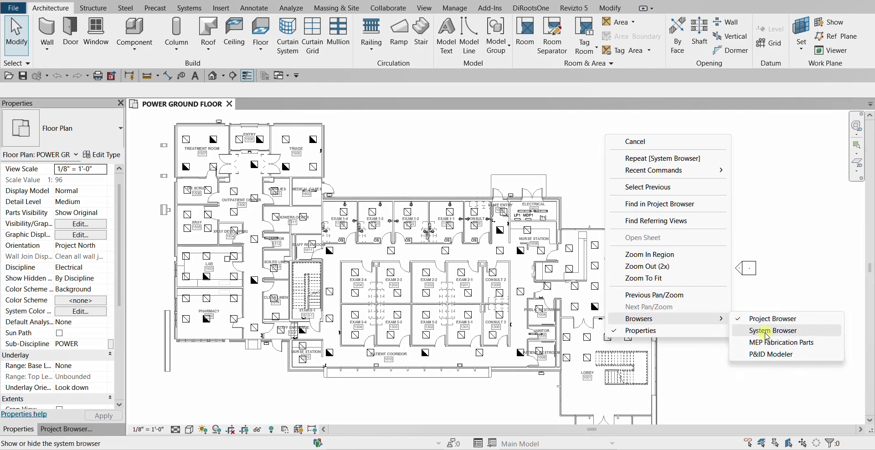
{"action": "left_click", "coordinate": [769, 331]}
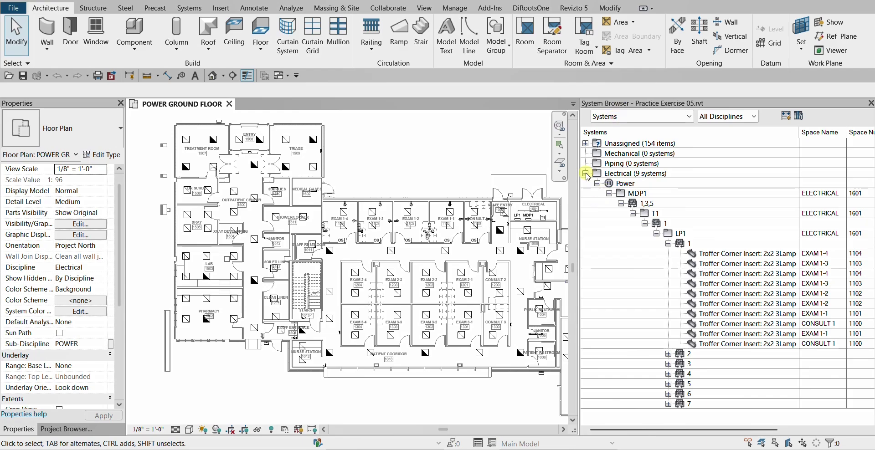
- Collapse the Electrical systems branch and briefly check the contents of the Unassigned category
{"action": "left_click", "coordinate": [586, 174]}
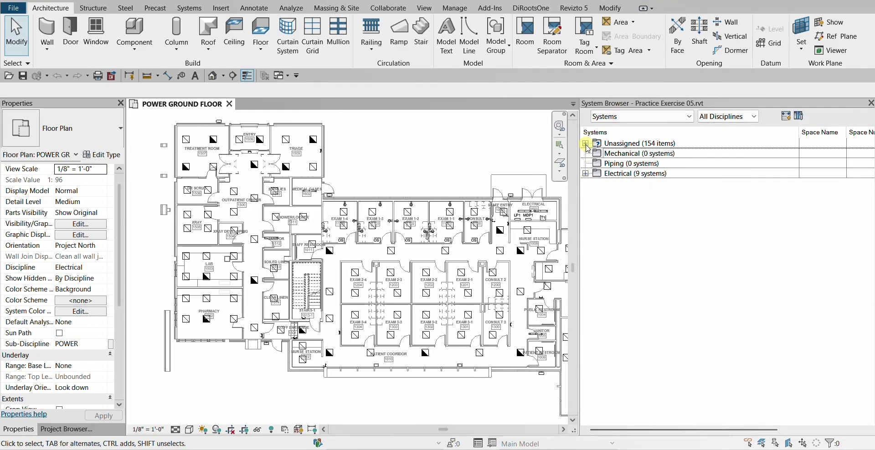
{"action": "left_click", "coordinate": [586, 144]}
{"action": "left_click", "coordinate": [586, 144]}
{"action": "left_click", "coordinate": [620, 160]}
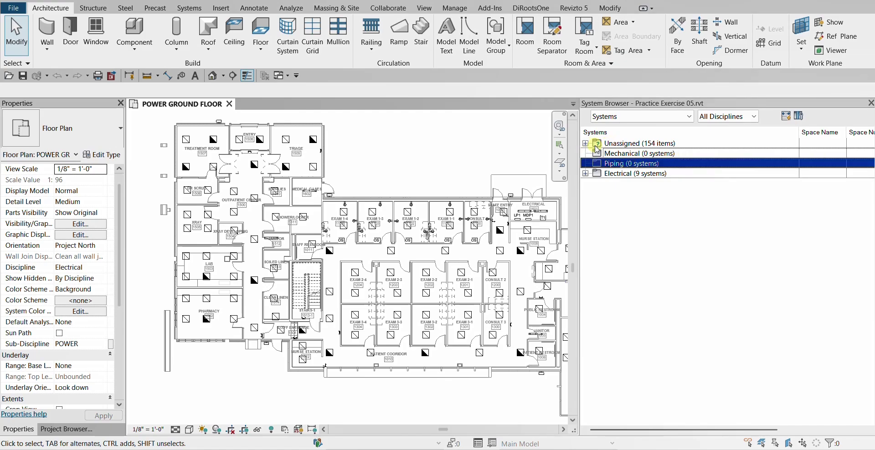
- Review the available view types and discipline filters in the System Browser, keeping Systems and All Disciplines
{"action": "left_click", "coordinate": [612, 117]}
{"action": "left_click", "coordinate": [613, 118]}
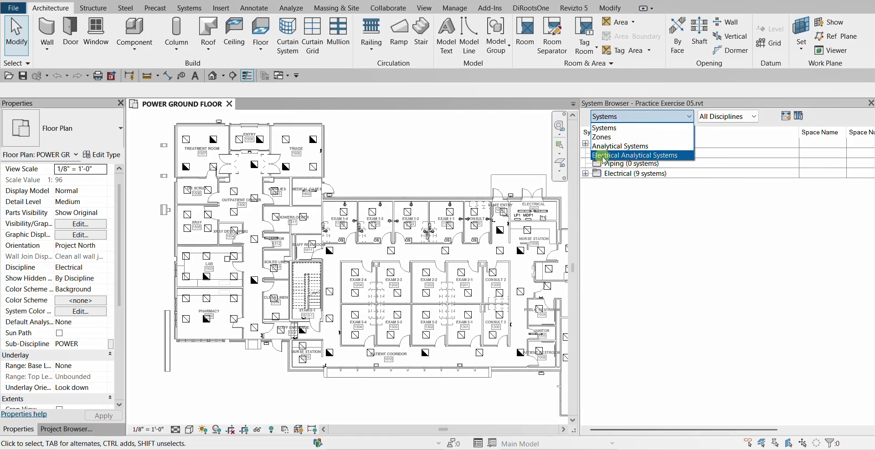
{"action": "left_click", "coordinate": [635, 118]}
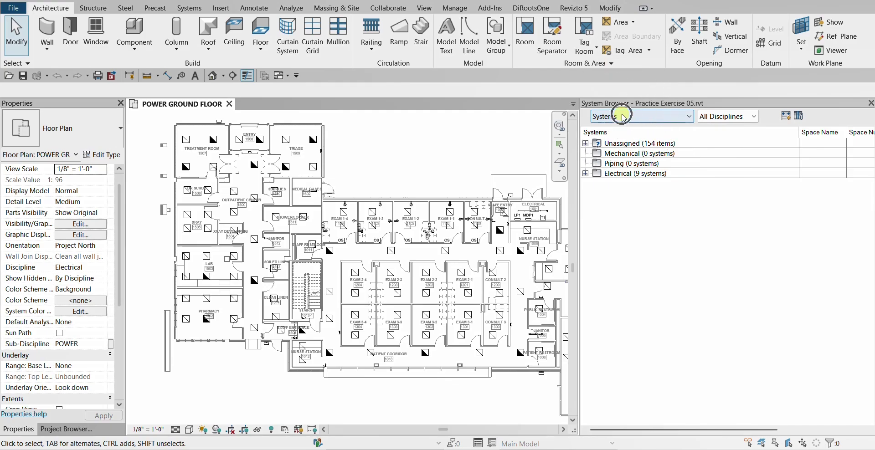
{"action": "left_click", "coordinate": [729, 117]}
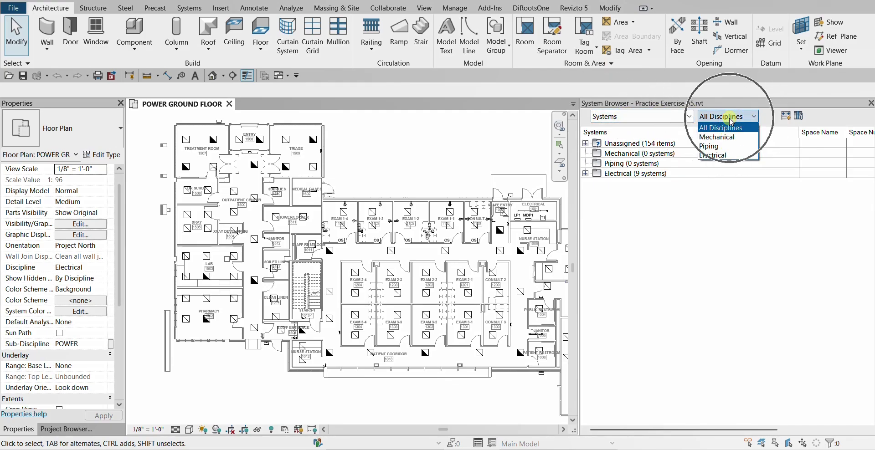
{"action": "left_click", "coordinate": [731, 117]}
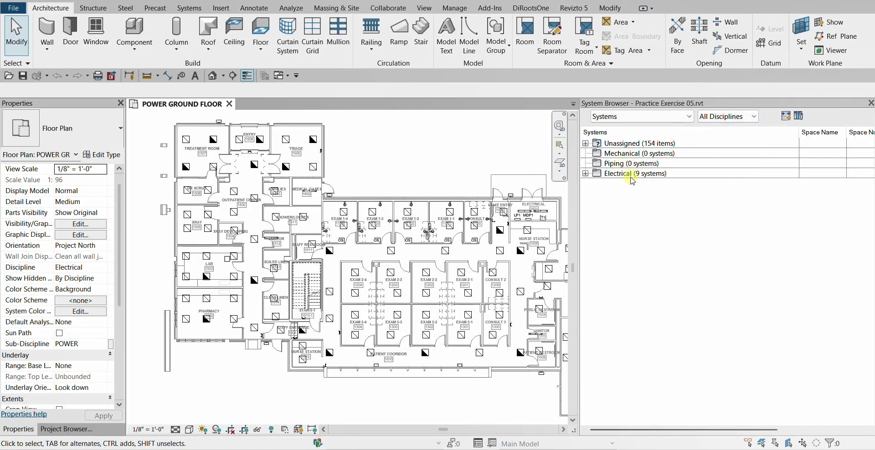
- Expand the Unassigned category and collapse its contents to the Mechanical, Piping and Electrical folders
{"action": "left_click", "coordinate": [633, 174]}
{"action": "left_click", "coordinate": [651, 237]}
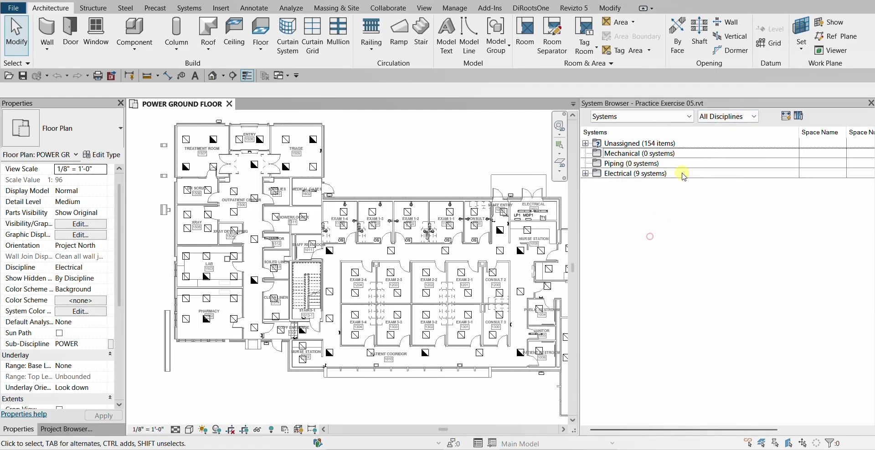
{"action": "left_click", "coordinate": [618, 146]}
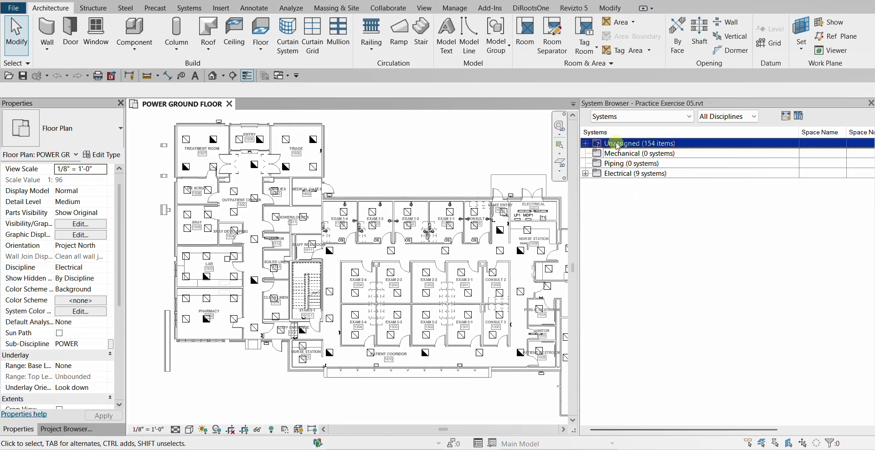
{"action": "left_click", "coordinate": [586, 143]}
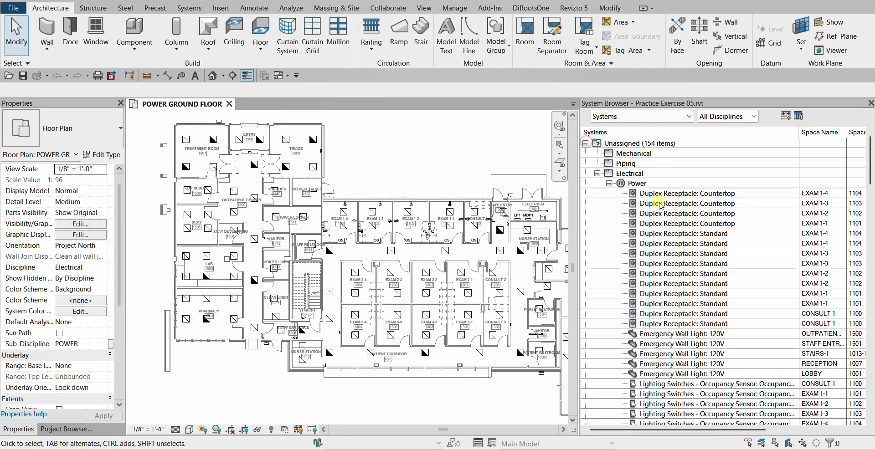
{"action": "left_click", "coordinate": [609, 184]}
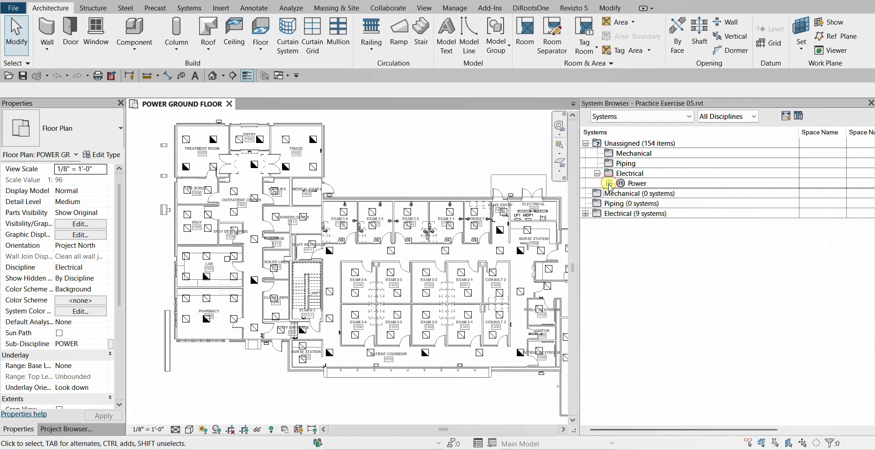
{"action": "left_click", "coordinate": [610, 186]}
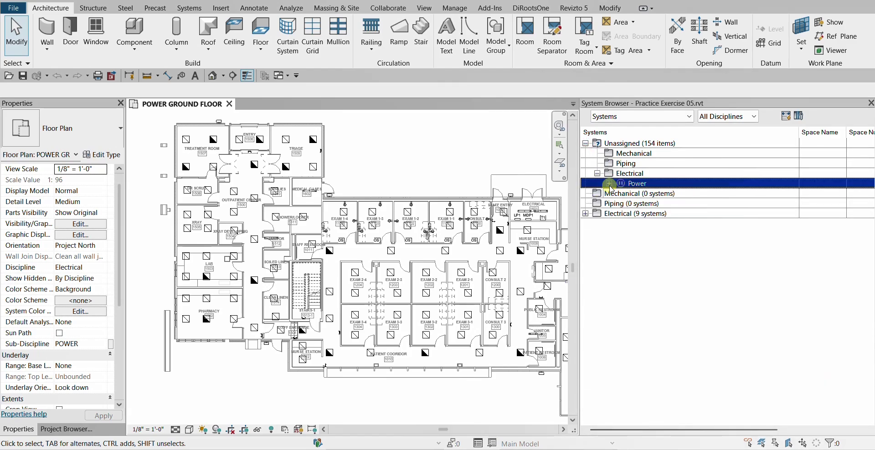
{"action": "left_click", "coordinate": [597, 173]}
- Check the unassigned Mechanical and Piping folders and expand Electrical down to its individual Power devices
{"action": "left_click", "coordinate": [633, 155]}
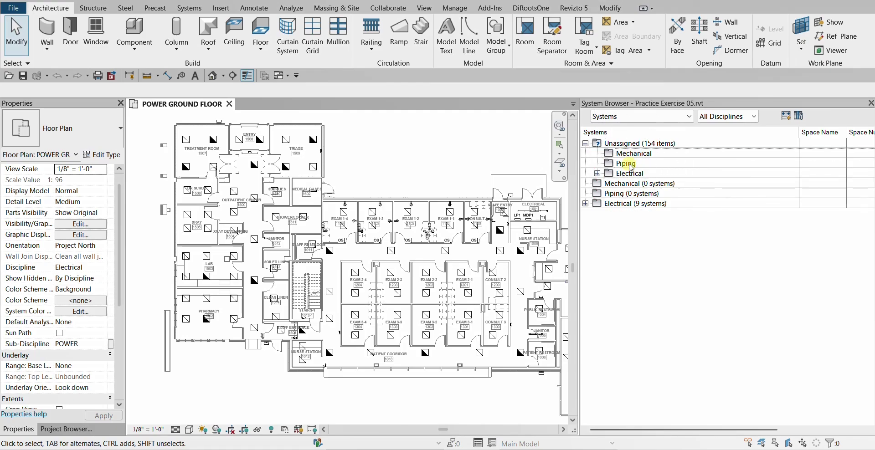
{"action": "left_click", "coordinate": [639, 166]}
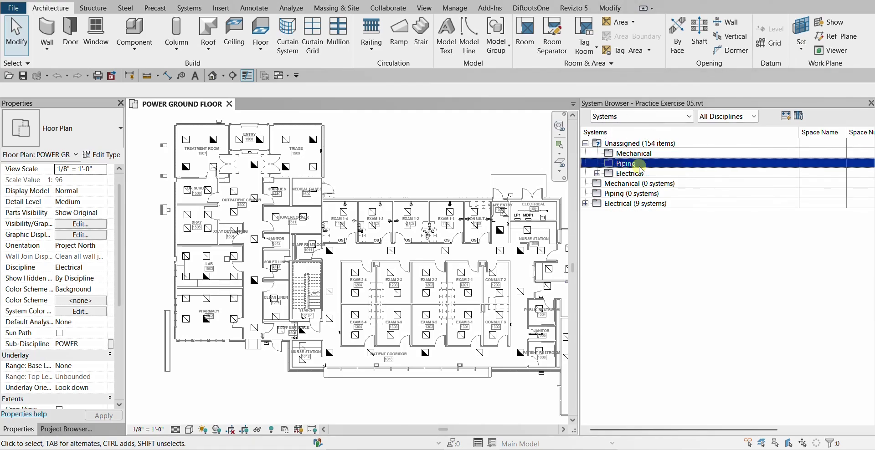
{"action": "left_click", "coordinate": [628, 173]}
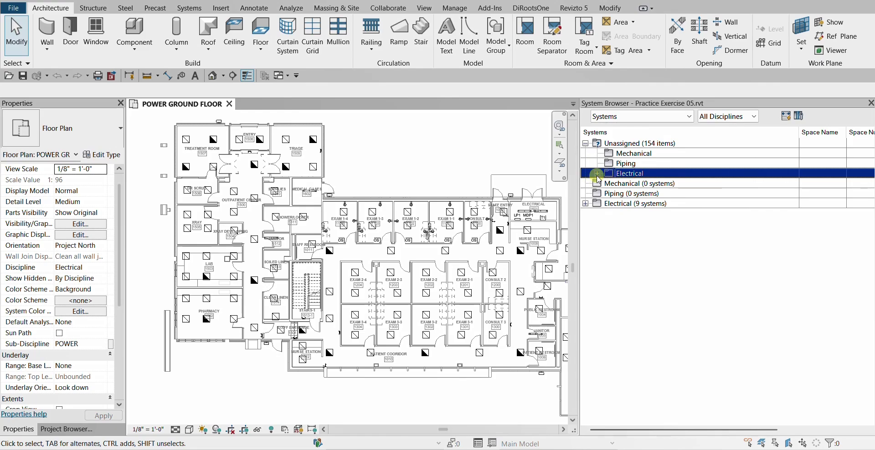
{"action": "left_click", "coordinate": [598, 173]}
{"action": "left_click", "coordinate": [610, 183]}
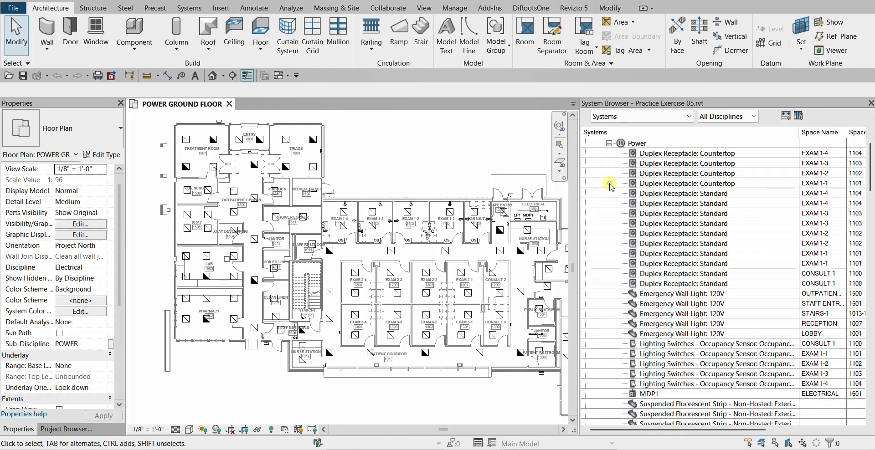
{"action": "scroll", "coordinate": [610, 185], "scroll_direction": "up", "scroll_amount": 1}
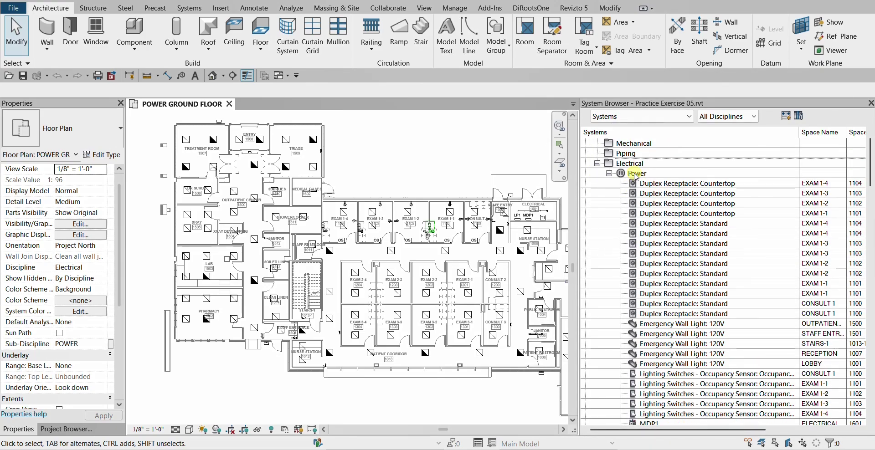
{"action": "left_click", "coordinate": [636, 175]}
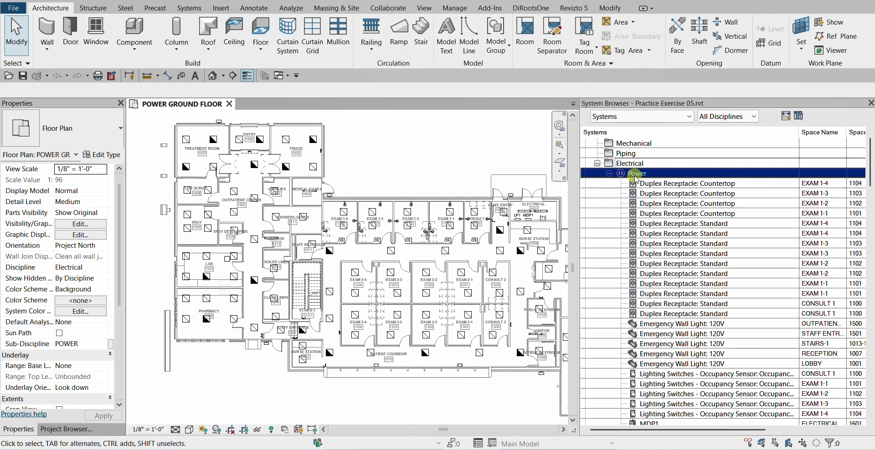
- Select the unassigned countertop duplex receptacles of EXAM 1-4, EXAM 1-3 and EXAM 1-2 one after another
{"action": "left_click", "coordinate": [665, 185]}
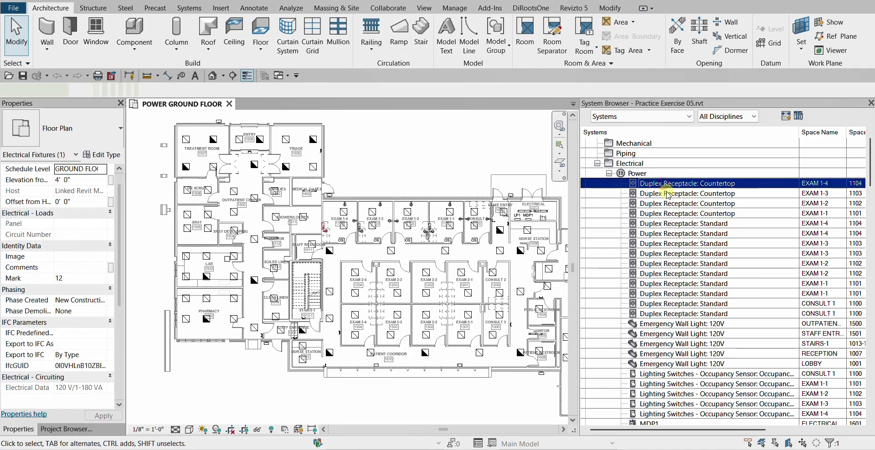
{"action": "left_click", "coordinate": [666, 193]}
{"action": "left_click", "coordinate": [666, 205]}
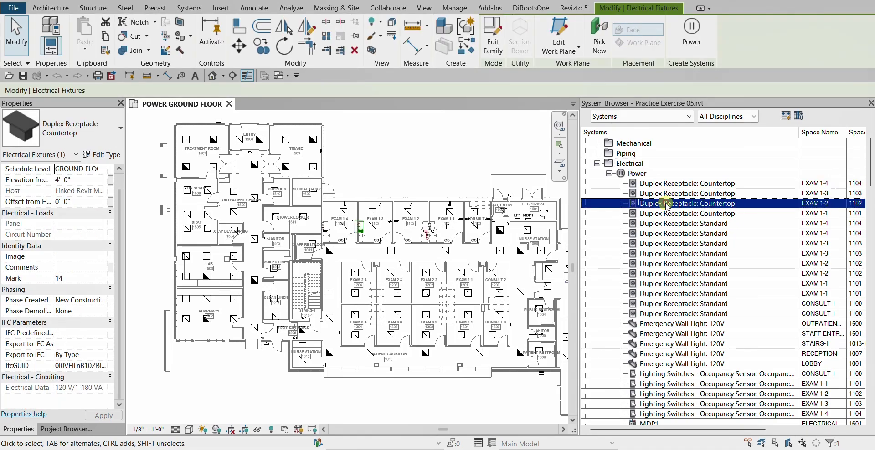
- Locate the EXAM 1-4, EXAM 1-3 and EXAM 1-2 countertop receptacles on a close-up of the exam rooms through the System Browser
{"action": "left_click", "coordinate": [669, 184]}
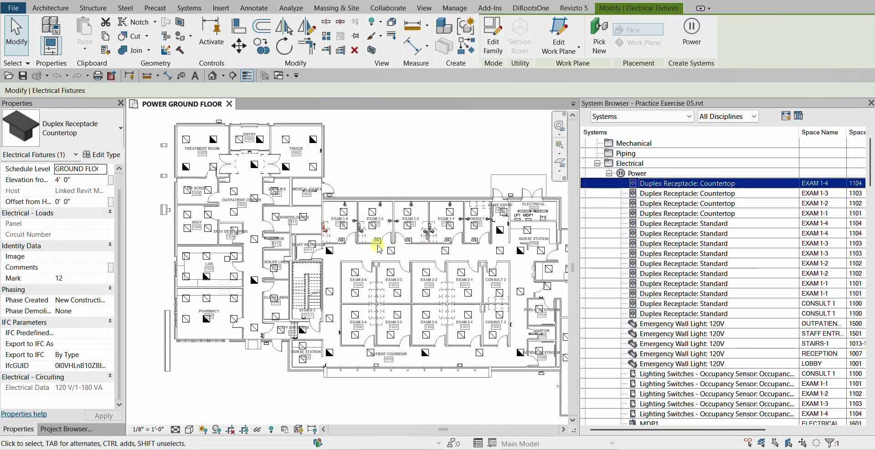
{"action": "scroll", "coordinate": [332, 235], "scroll_direction": "up", "scroll_amount": 4}
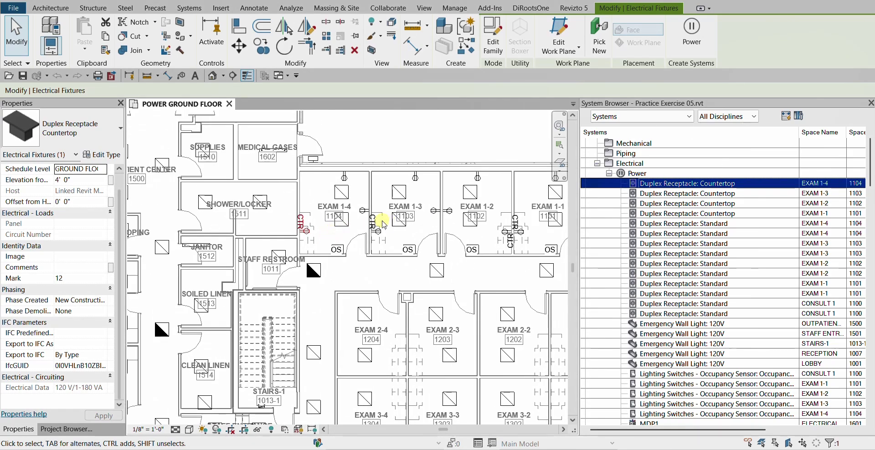
{"action": "scroll", "coordinate": [387, 224], "scroll_direction": "up", "scroll_amount": 3}
{"action": "middle_click_drag", "start_coordinate": [402, 225], "coordinate": [280, 243]}
{"action": "scroll", "coordinate": [167, 243], "scroll_direction": "down", "scroll_amount": 2}
{"action": "middle_click_drag", "start_coordinate": [169, 246], "coordinate": [224, 228]}
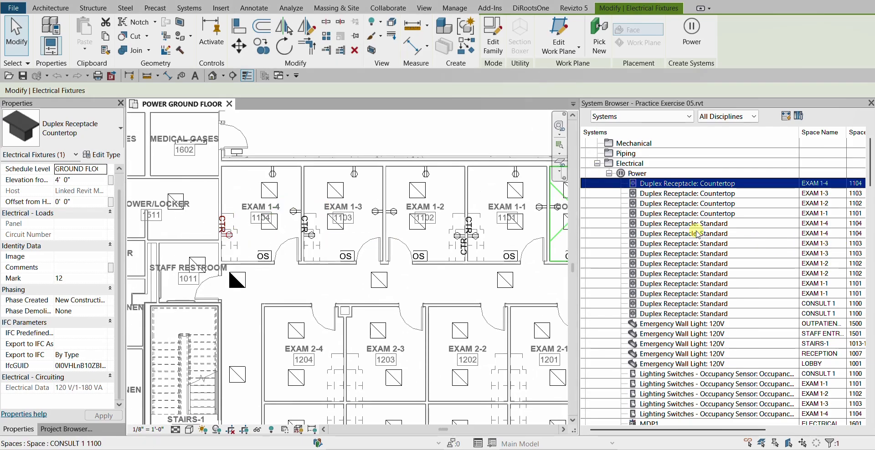
{"action": "left_click", "coordinate": [675, 194]}
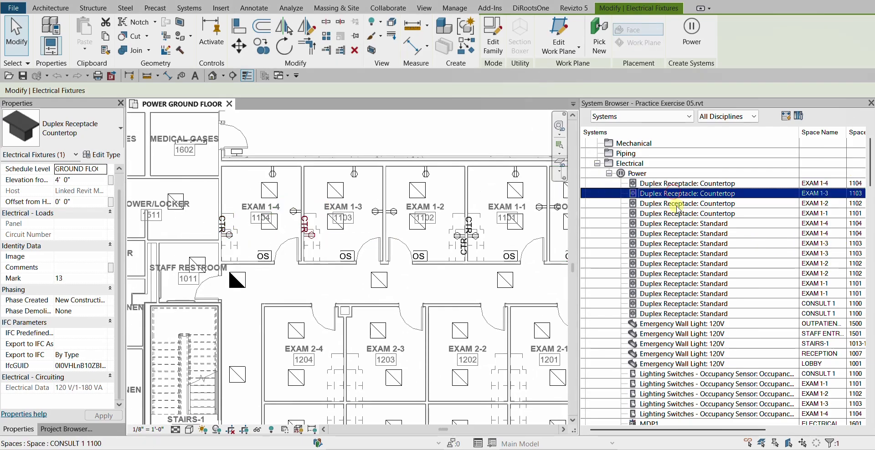
{"action": "left_click", "coordinate": [679, 204]}
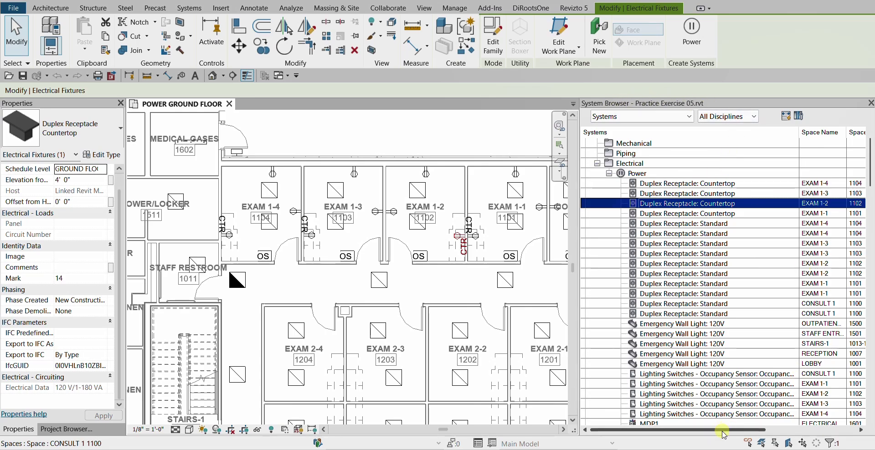
- Review the space, load and voltage columns of the unassigned power devices and select the EXAM 1-3 countertop receptacle row
{"action": "left_click_drag", "start_coordinate": [724, 433], "coordinate": [801, 429]}
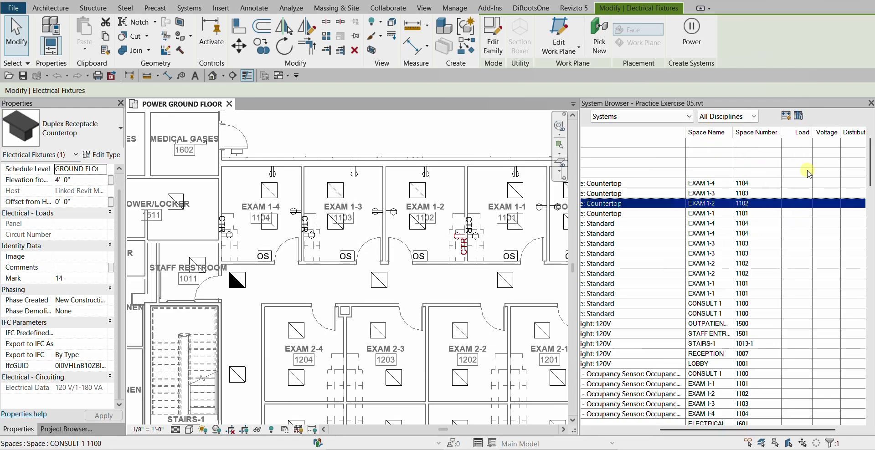
{"action": "left_click_drag", "start_coordinate": [807, 429], "coordinate": [759, 428]}
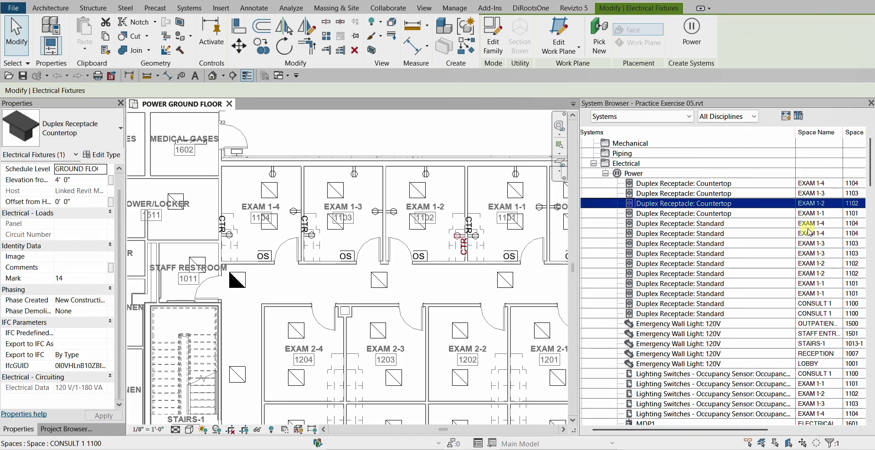
{"action": "left_click", "coordinate": [812, 193]}
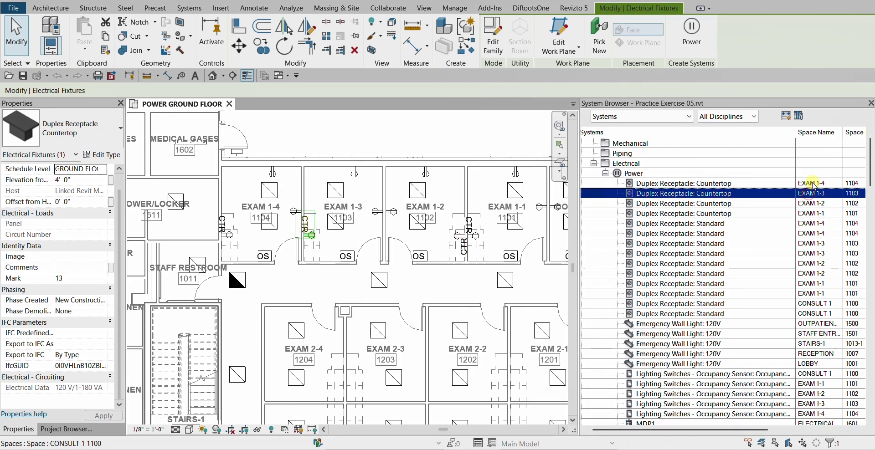
- Select the countertop receptacle entries in turn from EXAM 1-4 to EXAM 1-2, ending on the one in EXAM 1-2
{"action": "left_click", "coordinate": [713, 184]}
{"action": "left_click", "coordinate": [704, 197]}
{"action": "left_click", "coordinate": [712, 205]}
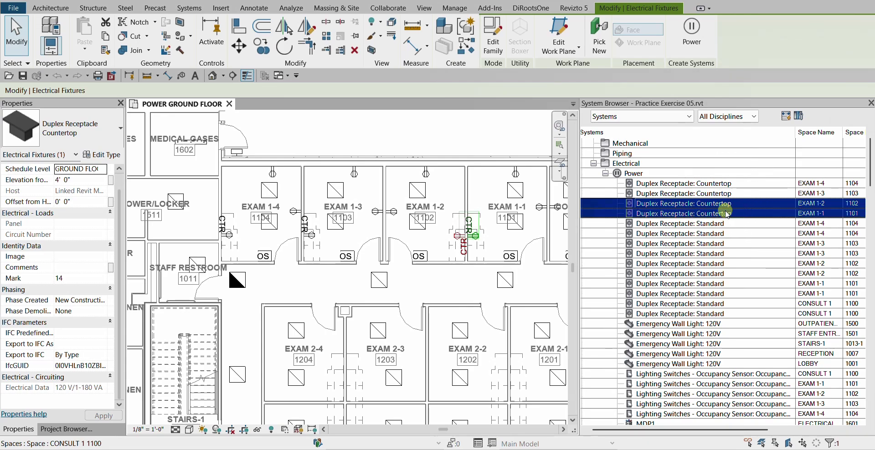
- Clear the receptacle selection and collapse the unassigned electrical Power branch in the System Browser
{"action": "left_click", "coordinate": [724, 175]}
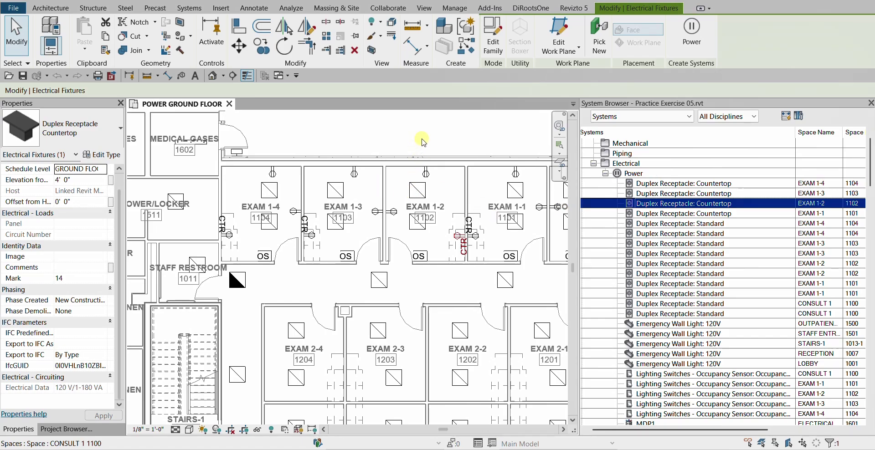
{"action": "left_click", "coordinate": [632, 144]}
{"action": "left_click", "coordinate": [630, 165]}
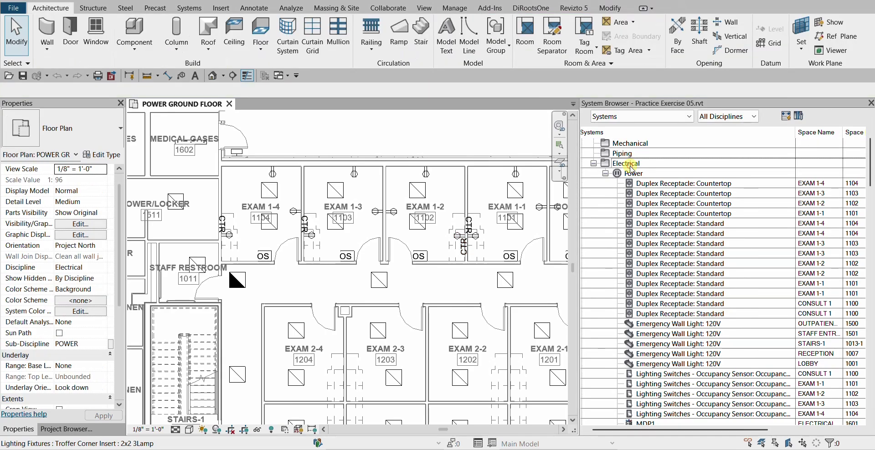
{"action": "left_click", "coordinate": [606, 174]}
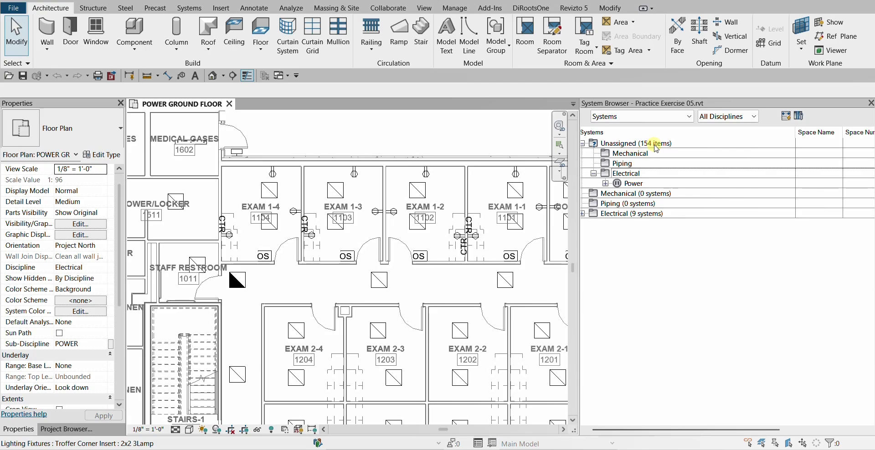
- Expand the assigned Electrical systems in the System Browser down through Power to panel MDP1 and its circuits
{"action": "left_click", "coordinate": [617, 214]}
{"action": "left_click", "coordinate": [650, 214]}
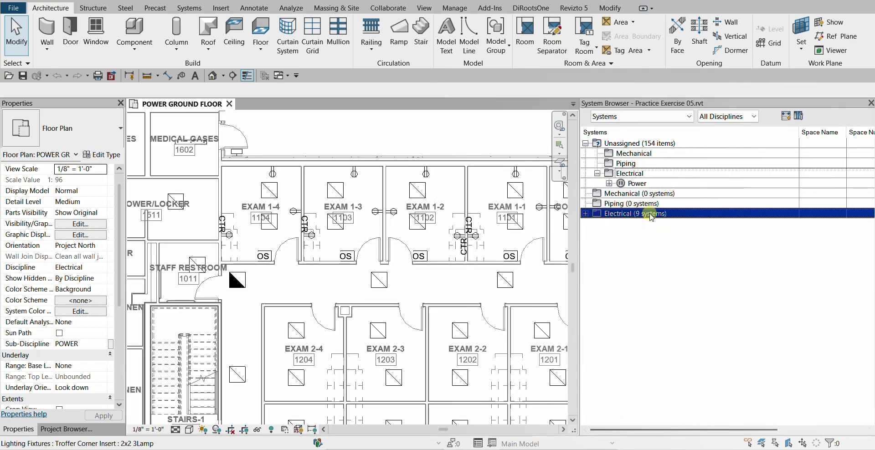
{"action": "left_click", "coordinate": [649, 214]}
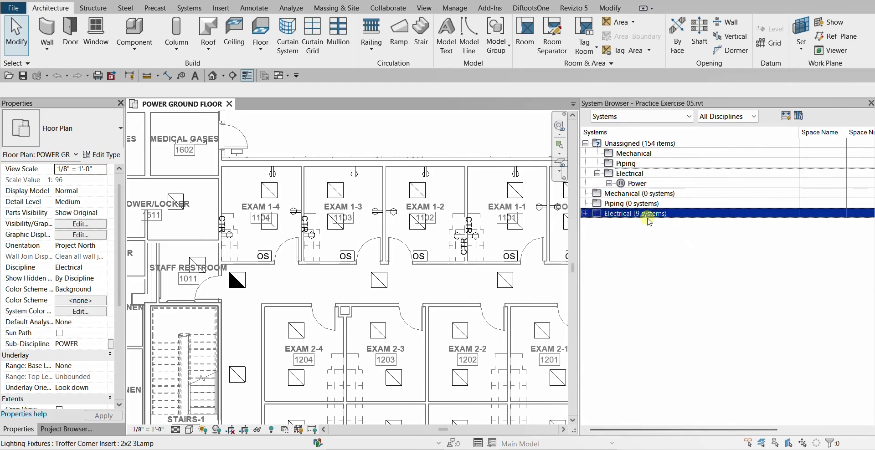
{"action": "left_click", "coordinate": [585, 214]}
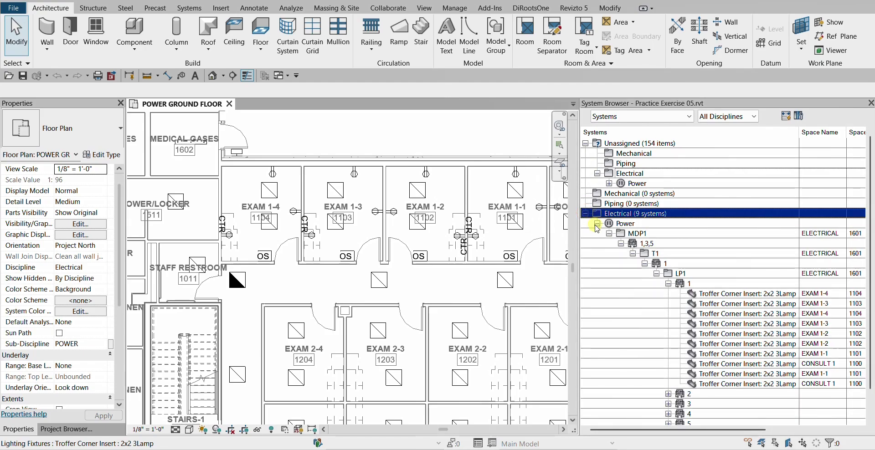
{"action": "left_click", "coordinate": [597, 224]}
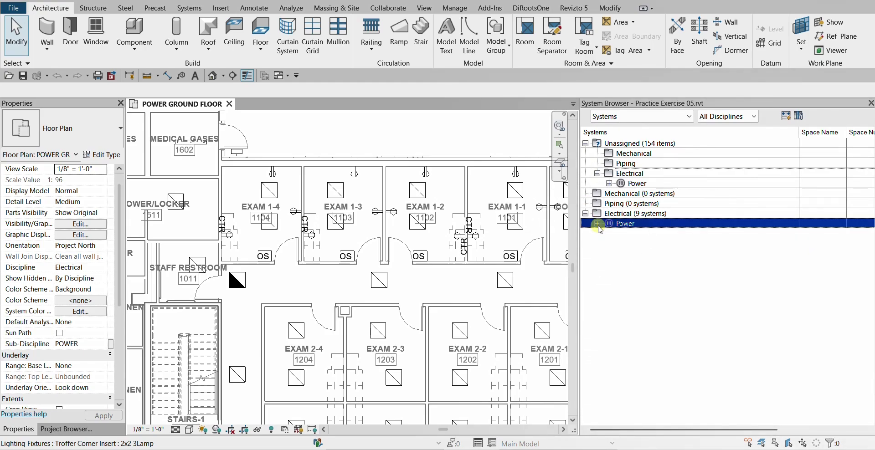
{"action": "left_click", "coordinate": [597, 224]}
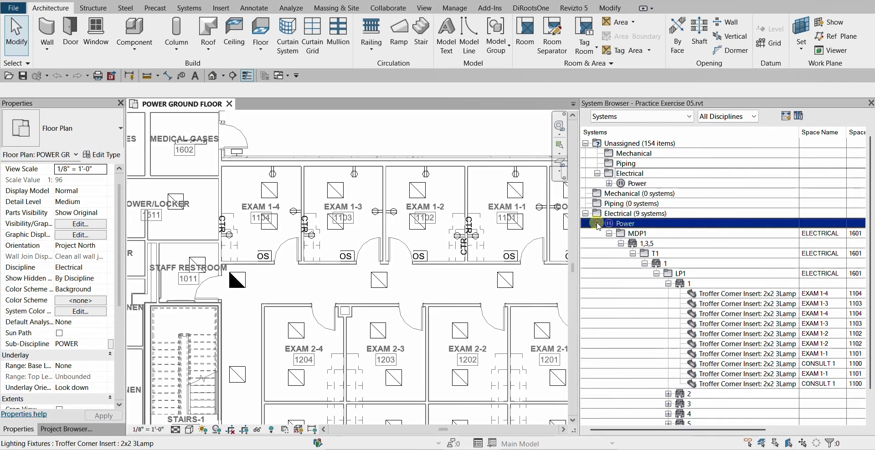
- Select panel MDP1 in the System Browser and locate it in the ELECTRICAL 1601 room on the plan
{"action": "left_click", "coordinate": [638, 234]}
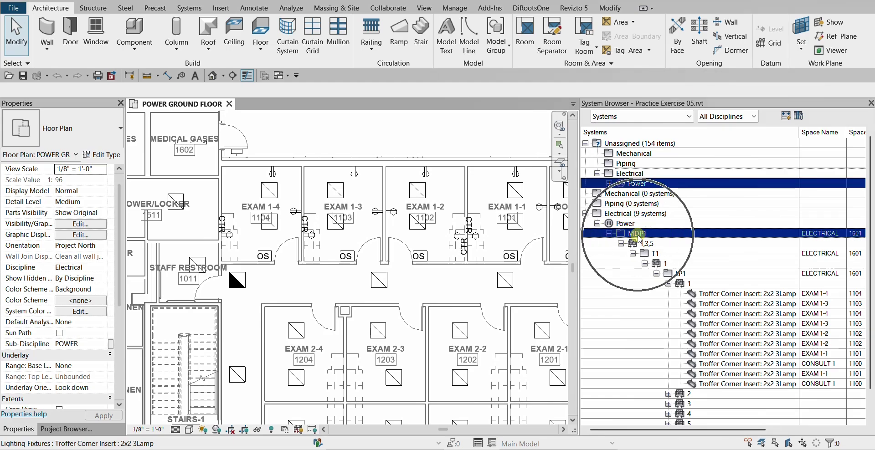
{"action": "left_click_drag", "start_coordinate": [727, 430], "coordinate": [766, 427]}
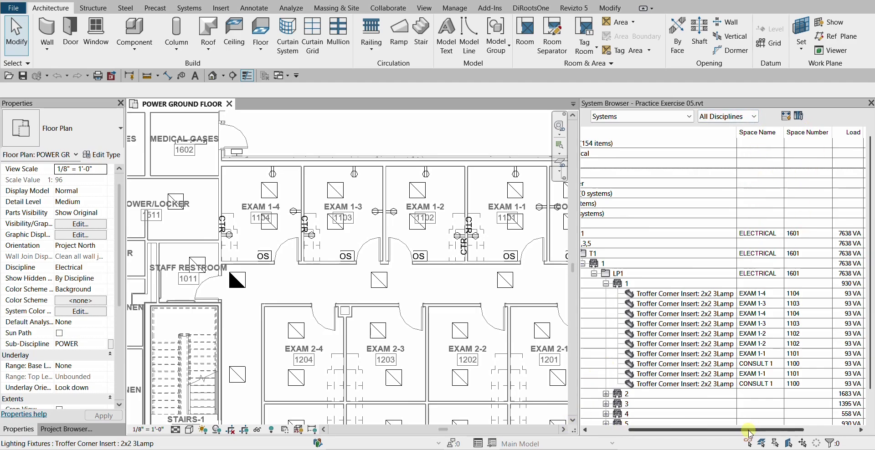
{"action": "left_click_drag", "start_coordinate": [749, 433], "coordinate": [711, 432]}
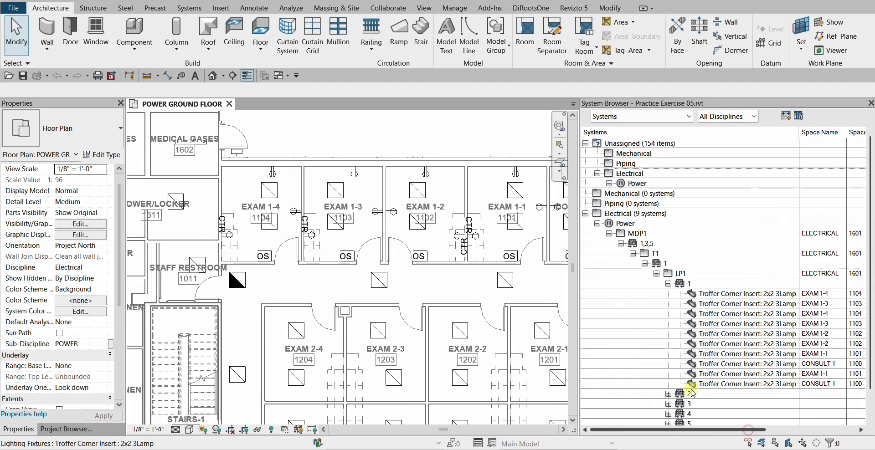
{"action": "left_click", "coordinate": [643, 234]}
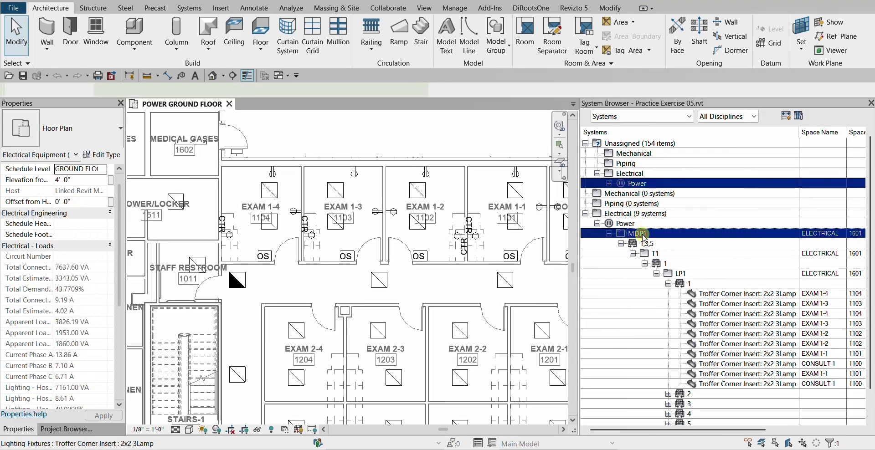
{"action": "left_click", "coordinate": [642, 235]}
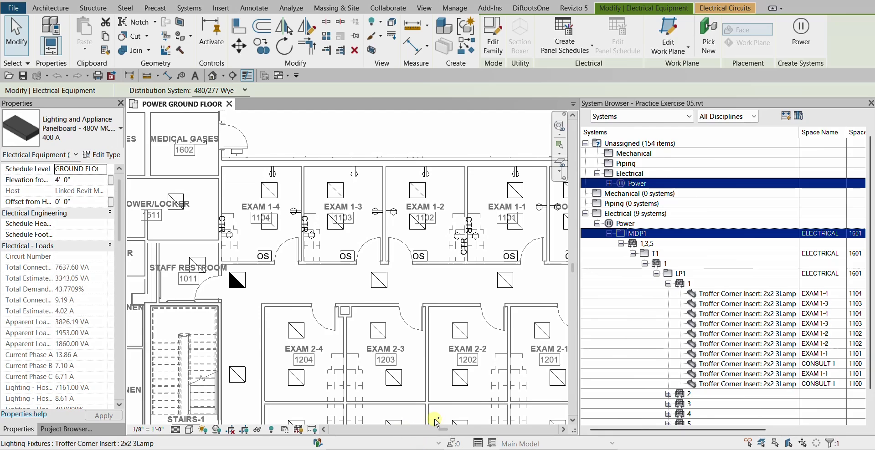
{"action": "left_click_drag", "start_coordinate": [443, 430], "coordinate": [498, 429]}
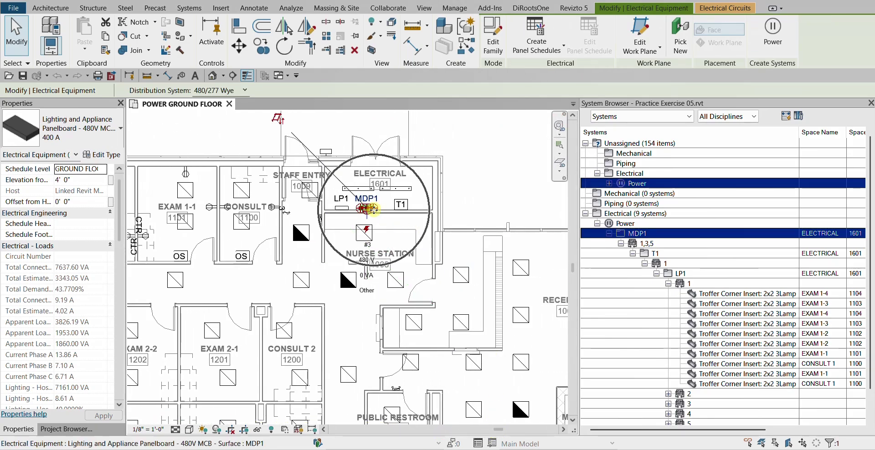
- Collapse the MDP1 branch in the System Browser and open the panel's properties
{"action": "right_click", "coordinate": [666, 235]}
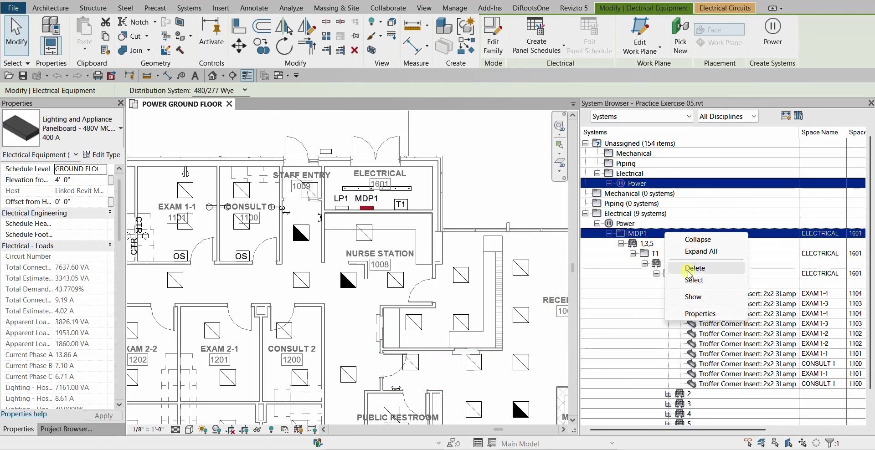
{"action": "left_click", "coordinate": [697, 239]}
{"action": "right_click", "coordinate": [656, 235]}
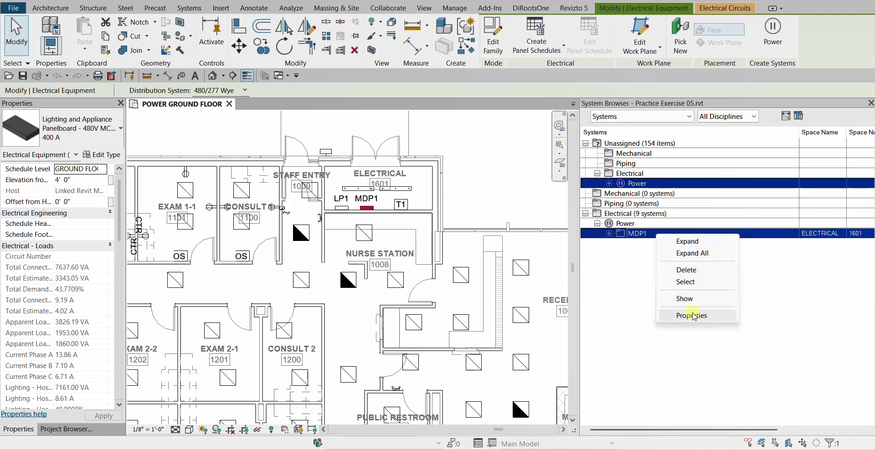
{"action": "left_click", "coordinate": [696, 316]}
{"action": "left_click", "coordinate": [697, 322]}
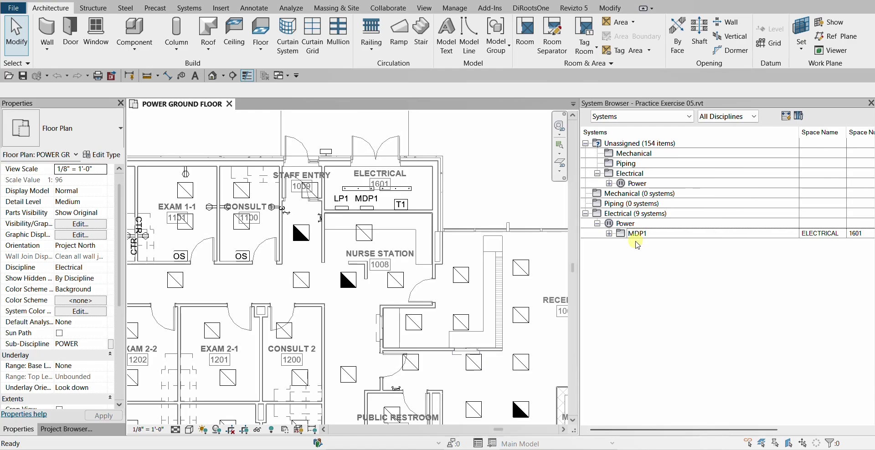
- Expand MDP1 again and inspect its circuit 1,3,5, transformer T1 and T1's circuit 1 in turn
{"action": "left_click", "coordinate": [614, 235]}
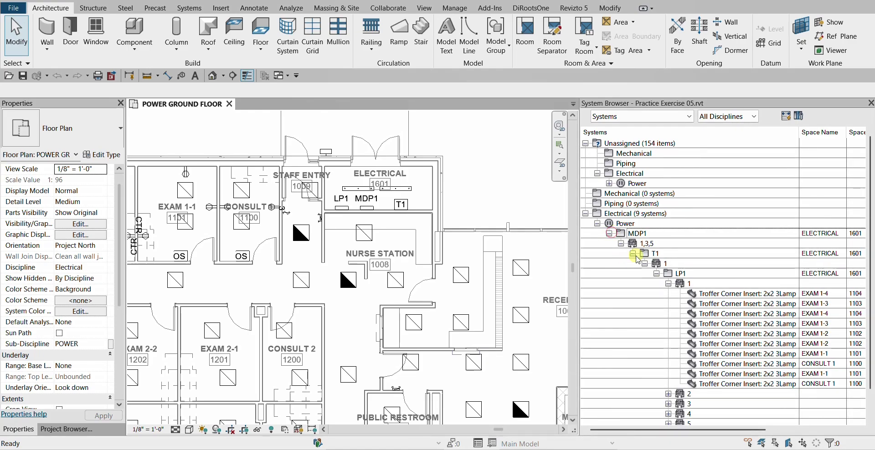
{"action": "left_click", "coordinate": [651, 246]}
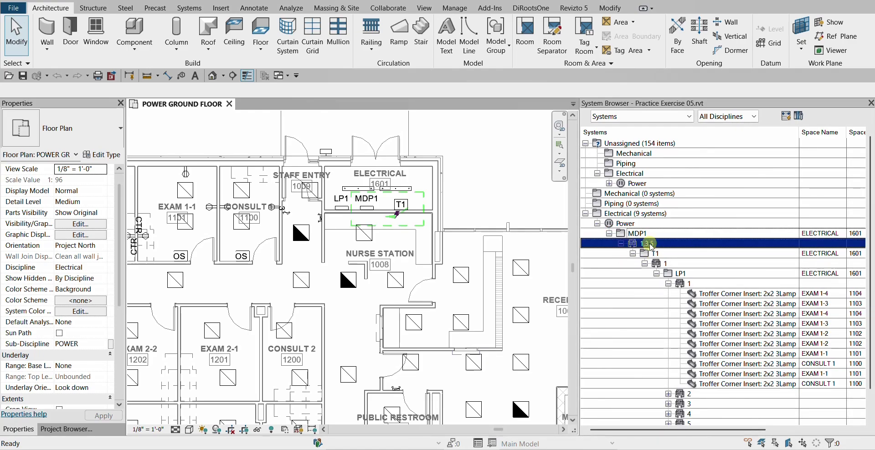
{"action": "key", "text": "ctrl"}
{"action": "key", "text": "ctrl"}
{"action": "left_click", "coordinate": [655, 245]}
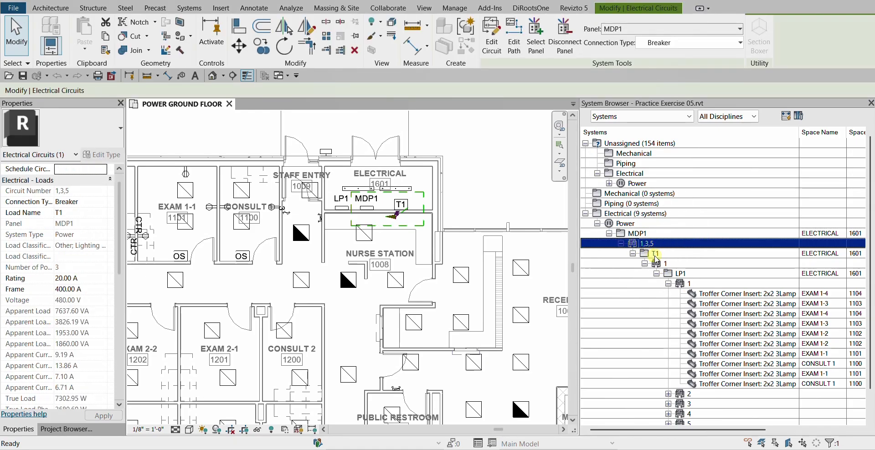
{"action": "left_click", "coordinate": [655, 254]}
{"action": "left_click", "coordinate": [667, 264]}
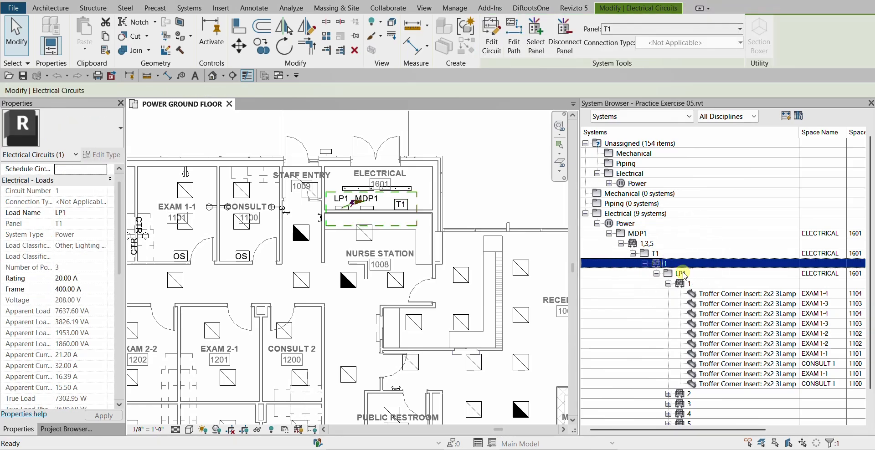
- Select panel LP1 under T1's circuit 1 and compare its location with MDP1
{"action": "left_click", "coordinate": [674, 274]}
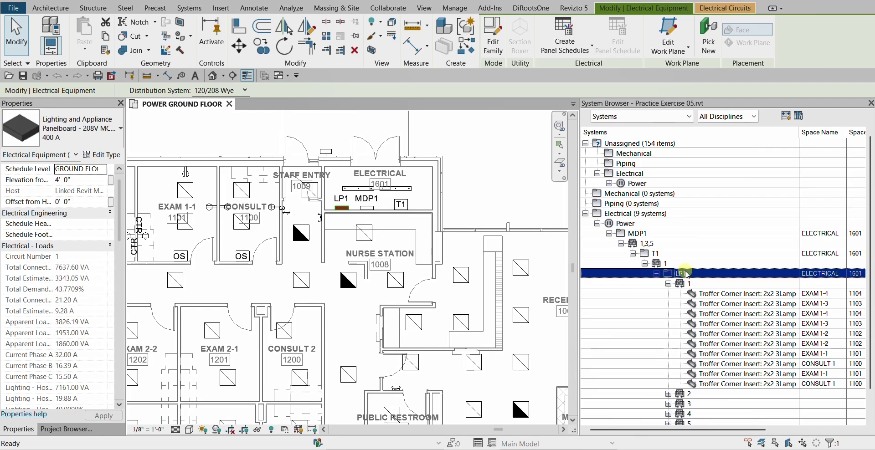
{"action": "left_click", "coordinate": [685, 274]}
{"action": "left_click", "coordinate": [641, 235], "text": "ctrl"}
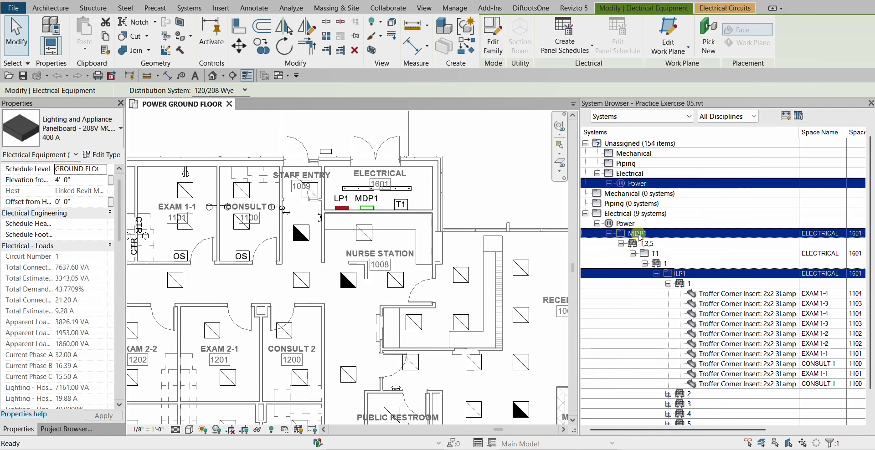
- Collapse the fixture list of LP1's circuit 1 and reselect panel LP1
{"action": "scroll", "coordinate": [707, 287], "scroll_direction": "down", "scroll_amount": 2}
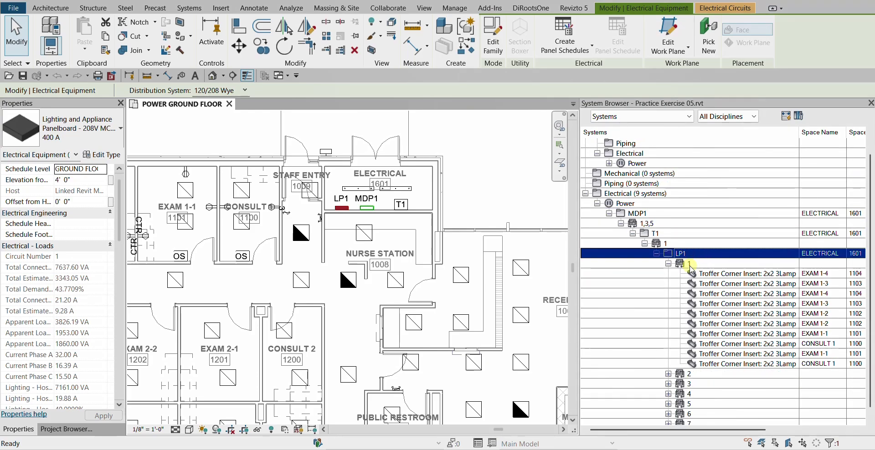
{"action": "left_click", "coordinate": [668, 264]}
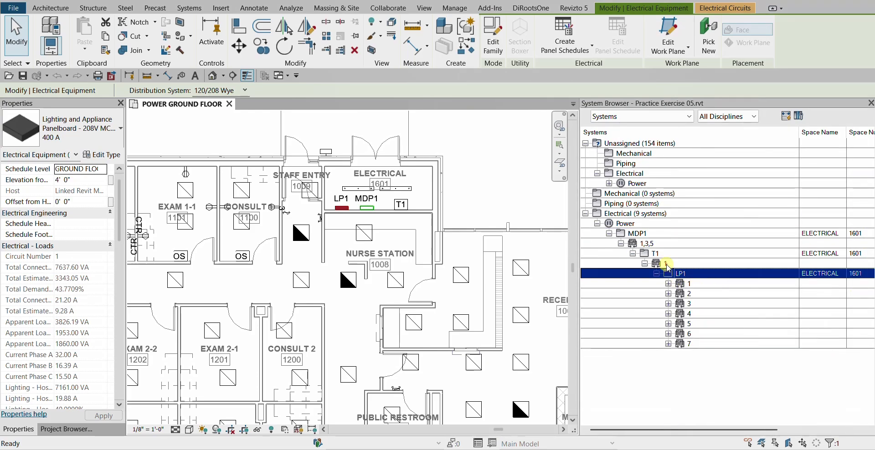
{"action": "left_click", "coordinate": [690, 285], "text": "ctrl"}
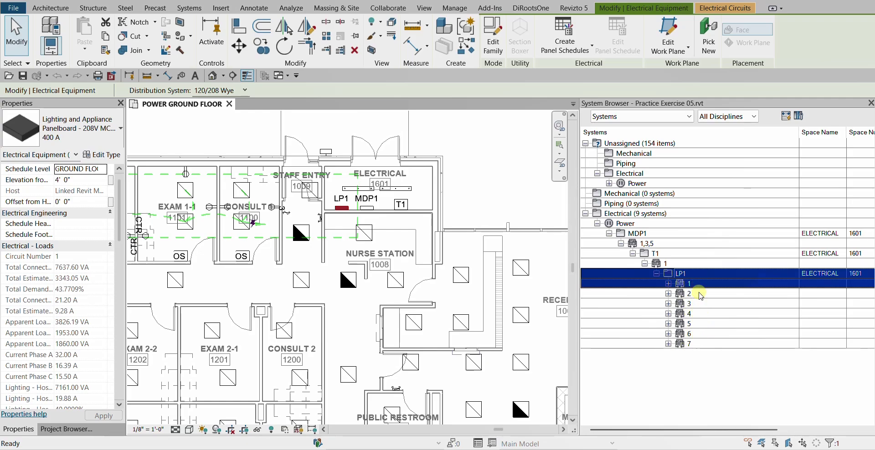
{"action": "left_click", "coordinate": [682, 274]}
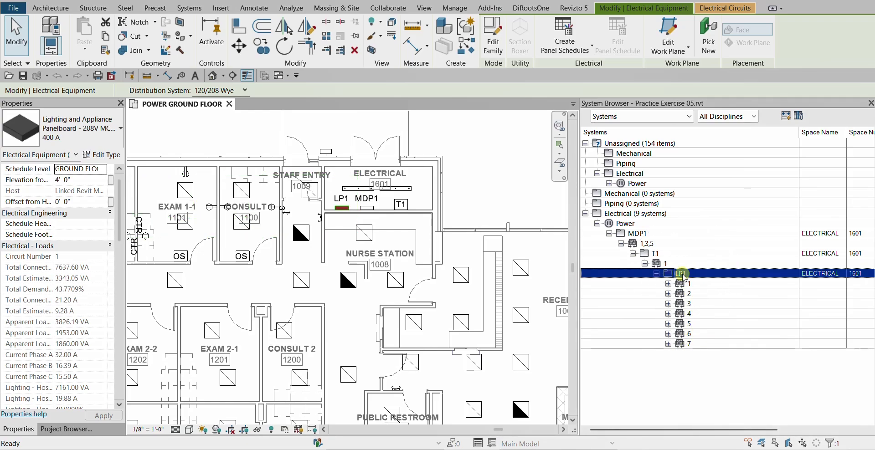
- Select circuit 1 of panel LP1 in the System Browser to show its electrical circuit properties
{"action": "key", "text": "ctrl"}
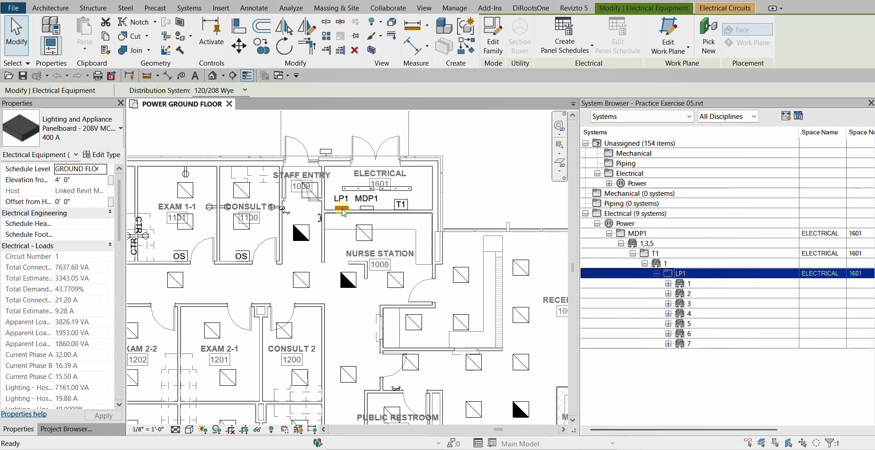
{"action": "key", "text": "ctrl"}
{"action": "left_click", "coordinate": [691, 284]}
{"action": "key", "text": "ctrl"}
{"action": "key", "text": "ctrl"}
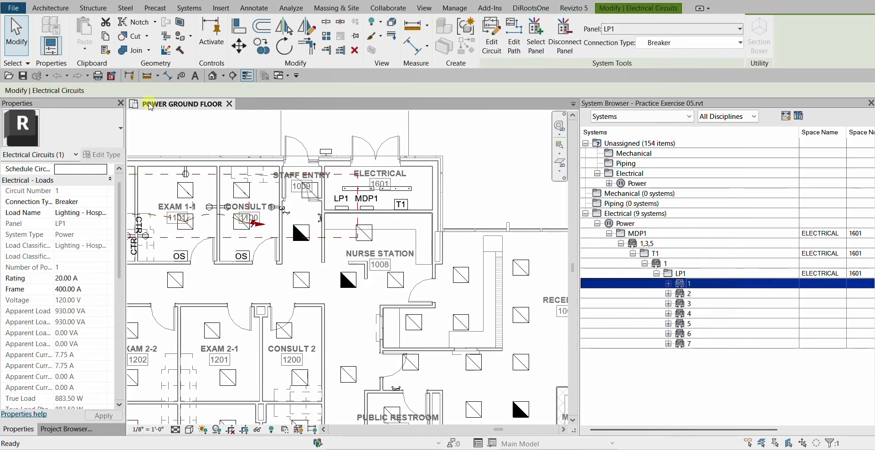
{"action": "key", "text": "ctrl"}
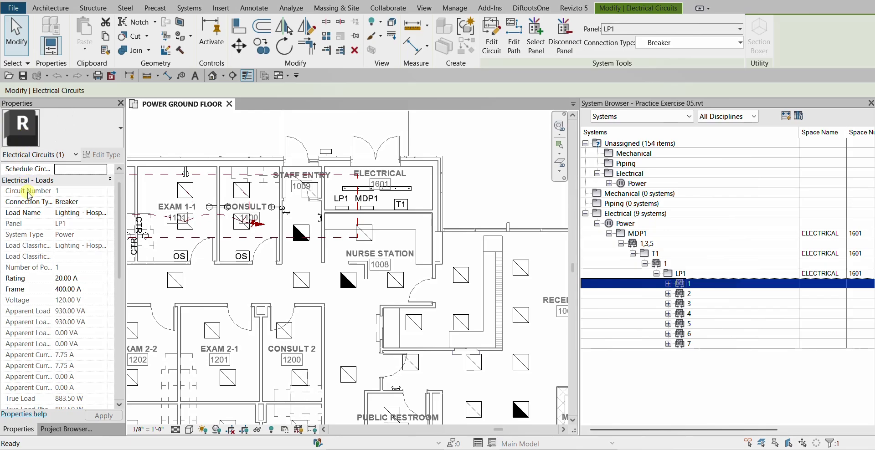
{"action": "key", "text": "ctrl"}
- Review the properties of LP1's circuit 1, from panel and load classification through voltage drop, length and wire size
{"action": "mouse_move", "coordinate": [19, 228]}
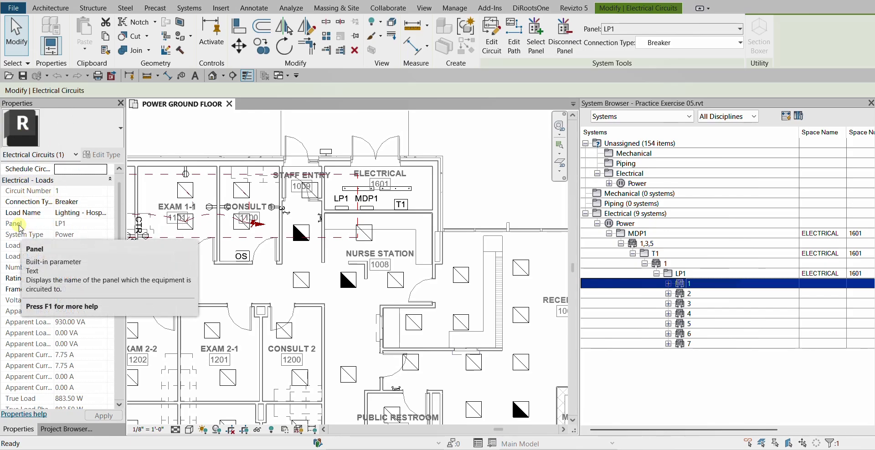
{"action": "key", "text": "ctrl"}
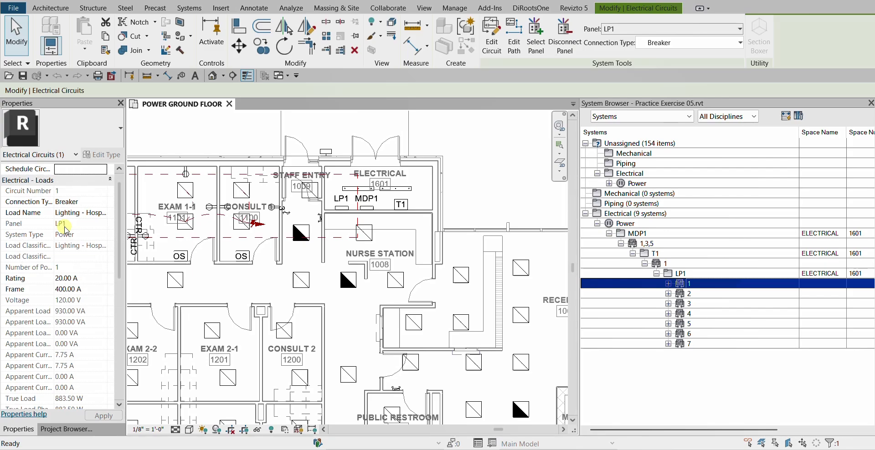
{"action": "key", "text": "ctrl"}
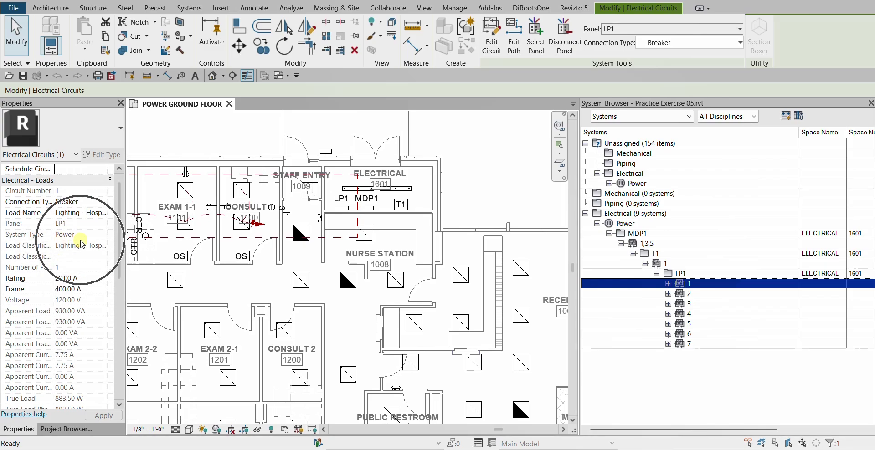
{"action": "scroll", "coordinate": [73, 328], "scroll_direction": "down", "scroll_amount": 6}
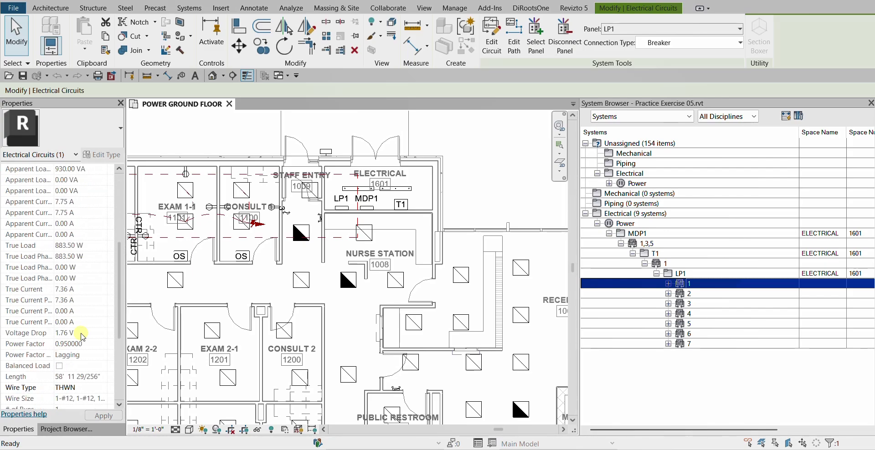
{"action": "scroll", "coordinate": [73, 328], "scroll_direction": "up", "scroll_amount": 5}
{"action": "scroll", "coordinate": [75, 332], "scroll_direction": "down", "scroll_amount": 5}
{"action": "scroll", "coordinate": [75, 334], "scroll_direction": "down", "scroll_amount": 3}
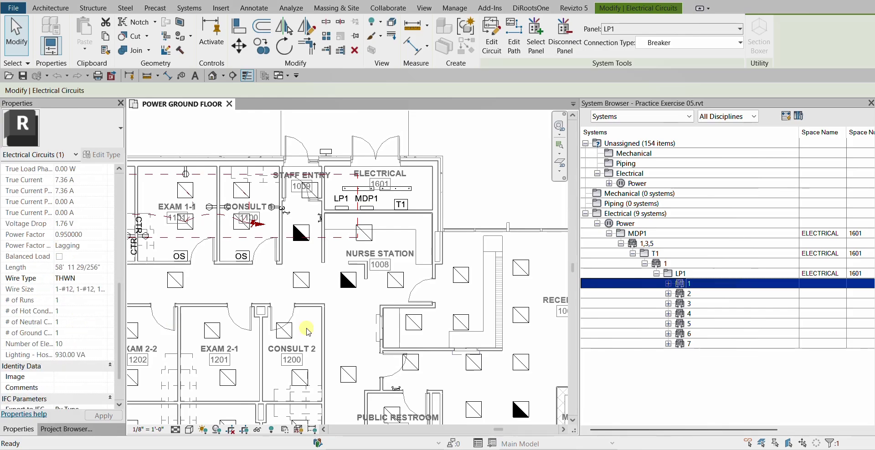
- Expand the fixture list of LP1's circuit 1 in the System Browser, sample its first troffers and reselect the circuit
{"action": "key", "text": "ctrl"}
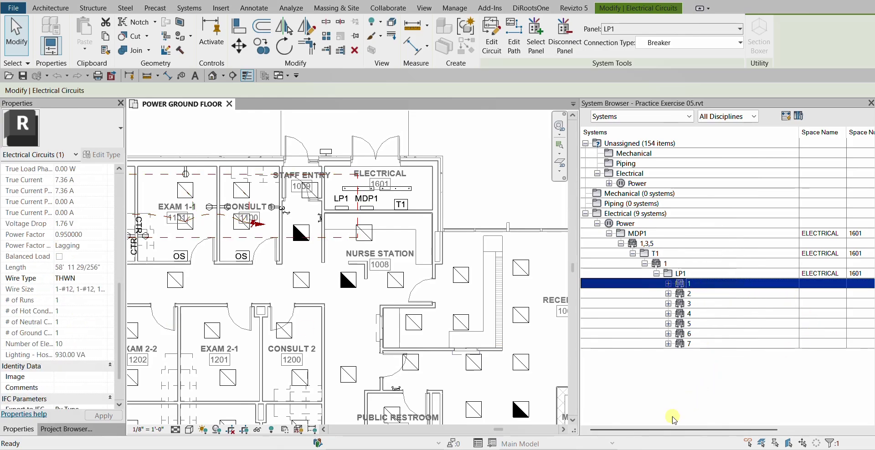
{"action": "mouse_move", "coordinate": [669, 430]}
{"action": "left_mouse_down"}
{"action": "mouse_move", "coordinate": [728, 430]}
{"action": "mouse_move", "coordinate": [673, 430]}
{"action": "left_mouse_up"}
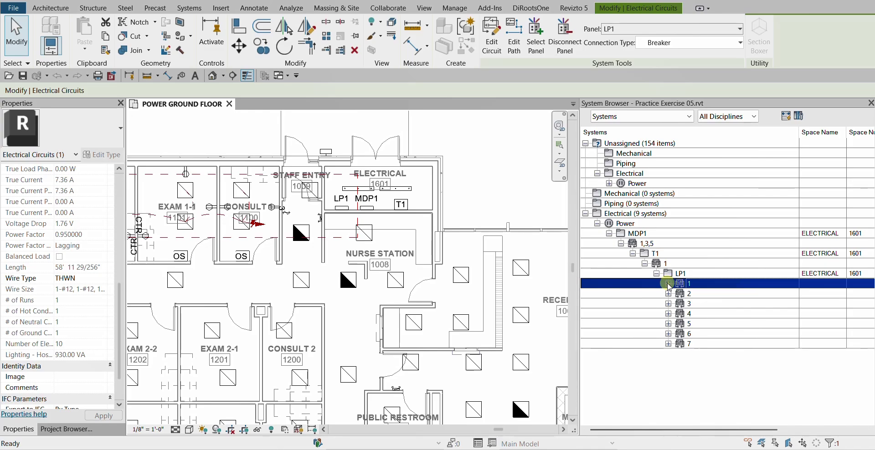
{"action": "left_click", "coordinate": [668, 284]}
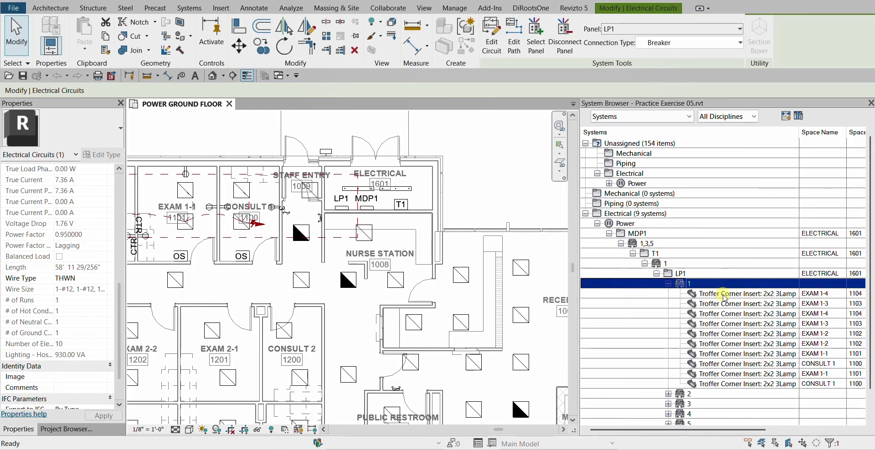
{"action": "left_click", "coordinate": [724, 295], "text": "ctrl"}
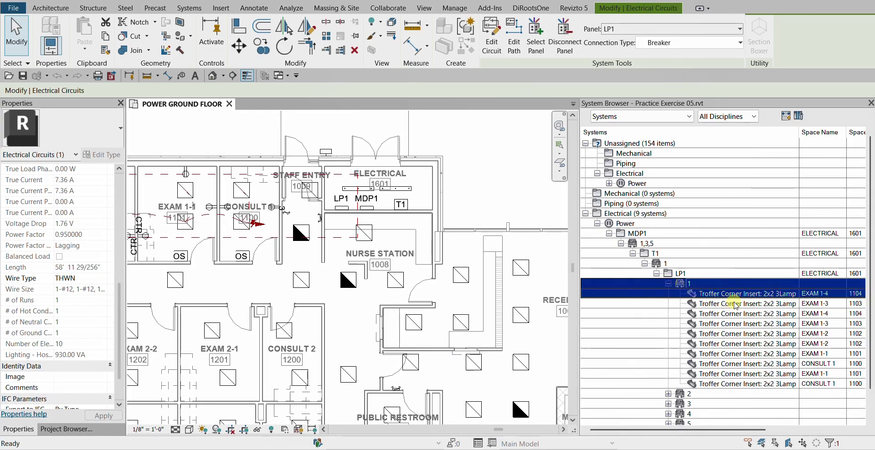
{"action": "left_click", "coordinate": [734, 304]}
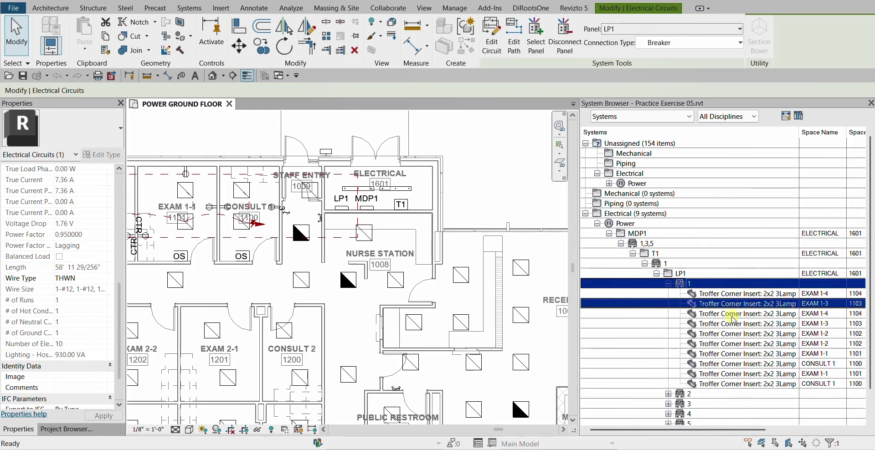
{"action": "left_click", "coordinate": [698, 285]}
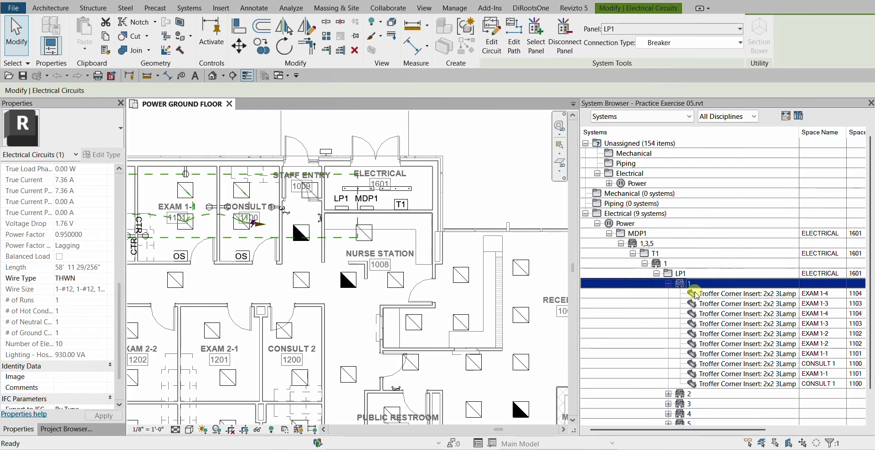
- Select the first three troffer fixtures of LP1's circuit 1 one by one to locate them in rooms EXAM 1-4 and EXAM 1-3
{"action": "scroll", "coordinate": [704, 364], "scroll_direction": "down", "scroll_amount": 1}
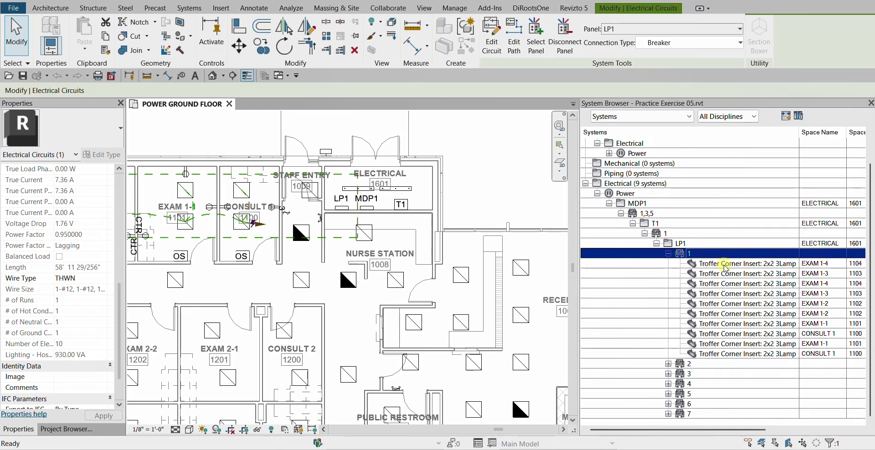
{"action": "left_click", "coordinate": [725, 264]}
{"action": "scroll", "coordinate": [477, 257], "scroll_direction": "down", "scroll_amount": 2}
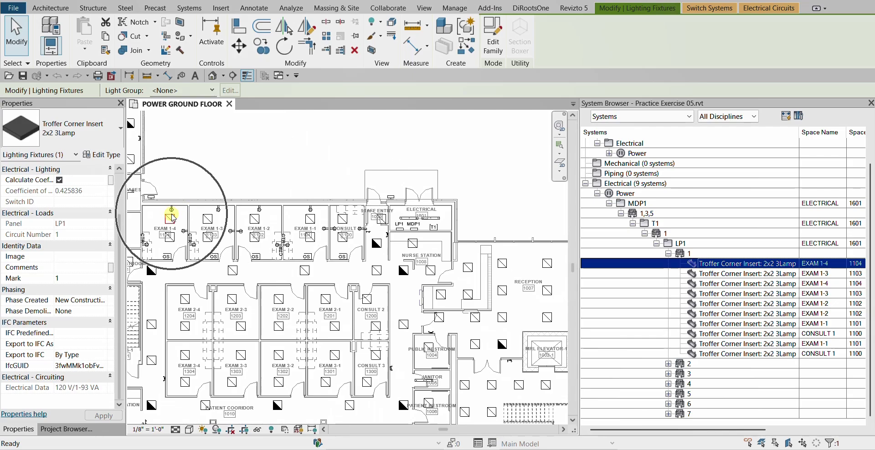
{"action": "left_click", "coordinate": [208, 220]}
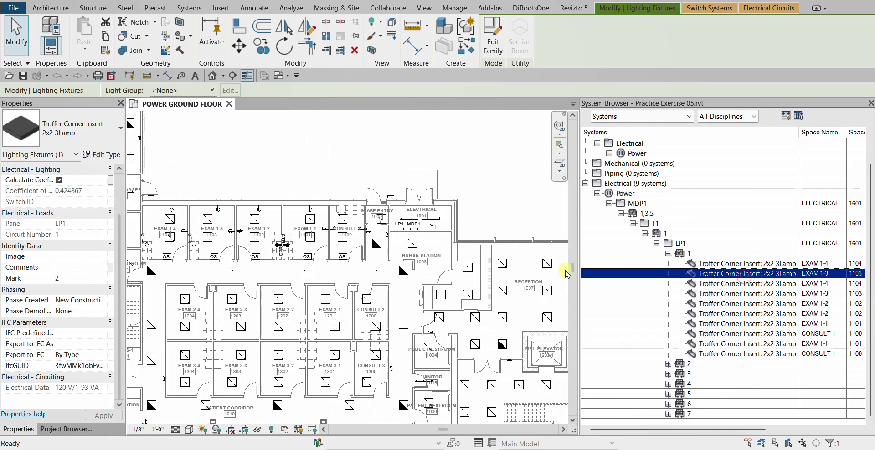
{"action": "left_click", "coordinate": [734, 284]}
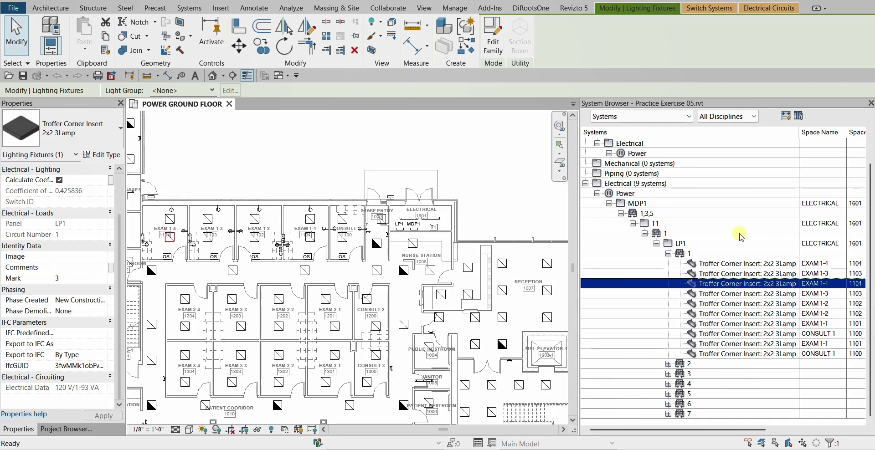
- Reselect circuit 1 of panel LP1 and examine its extent across the exam rooms in the floor plan
{"action": "left_click", "coordinate": [690, 253]}
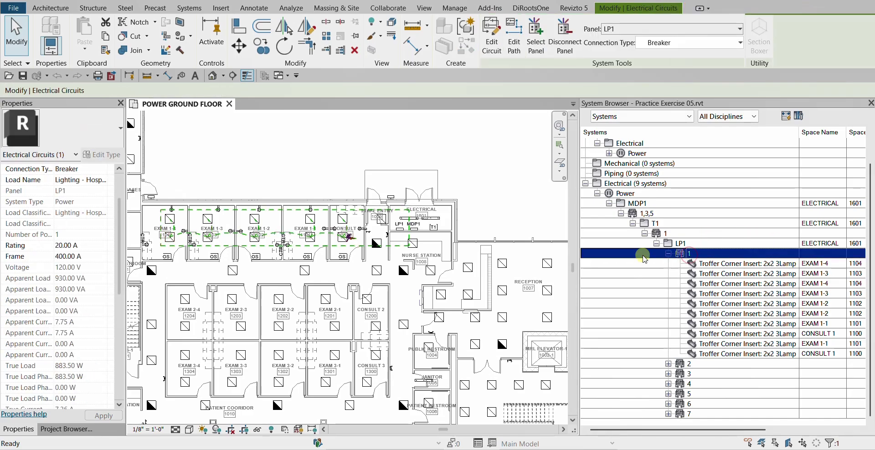
{"action": "scroll", "coordinate": [182, 222], "scroll_direction": "up", "scroll_amount": 3}
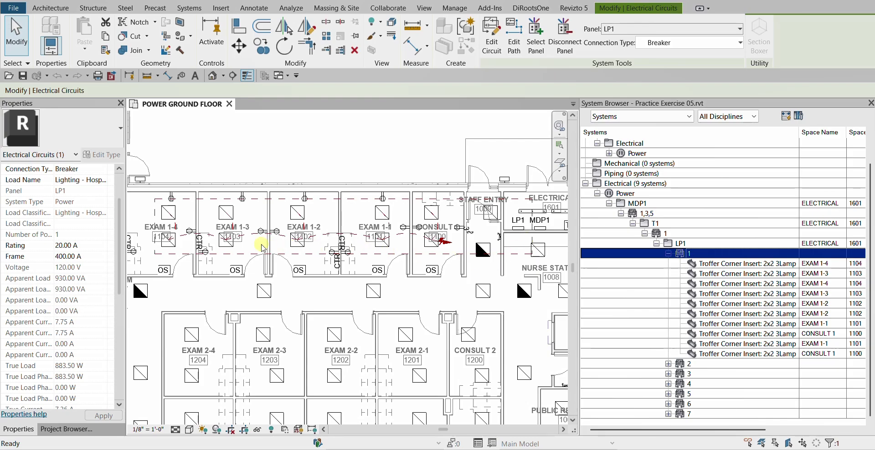
{"action": "left_click", "coordinate": [689, 263]}
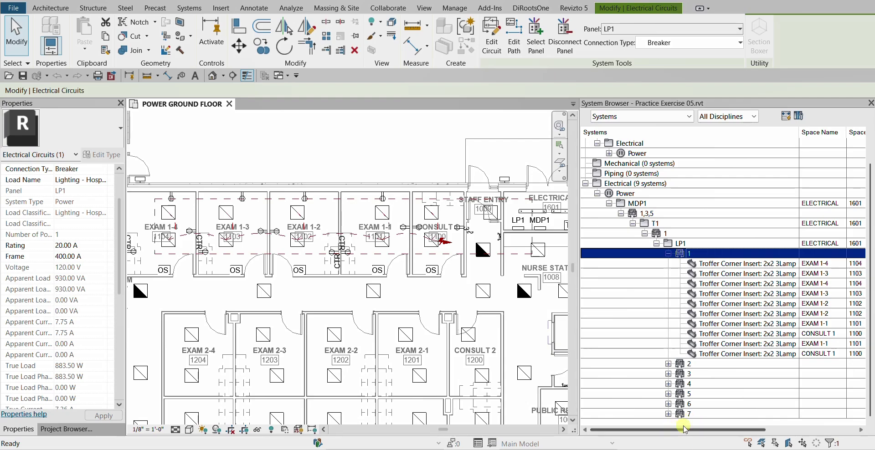
- Select circuit 3 of panel LP1 and check the load, voltage and distribution system columns in the System Browser
{"action": "left_click", "coordinate": [693, 375]}
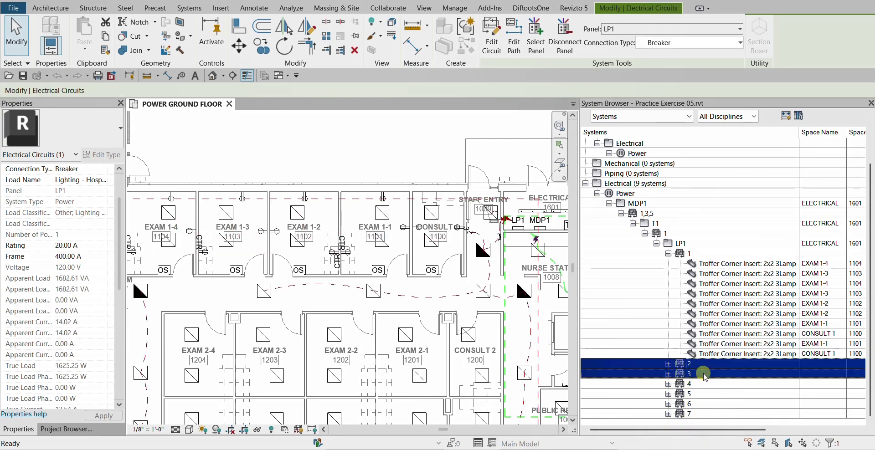
{"action": "left_click_drag", "start_coordinate": [716, 430], "coordinate": [802, 432]}
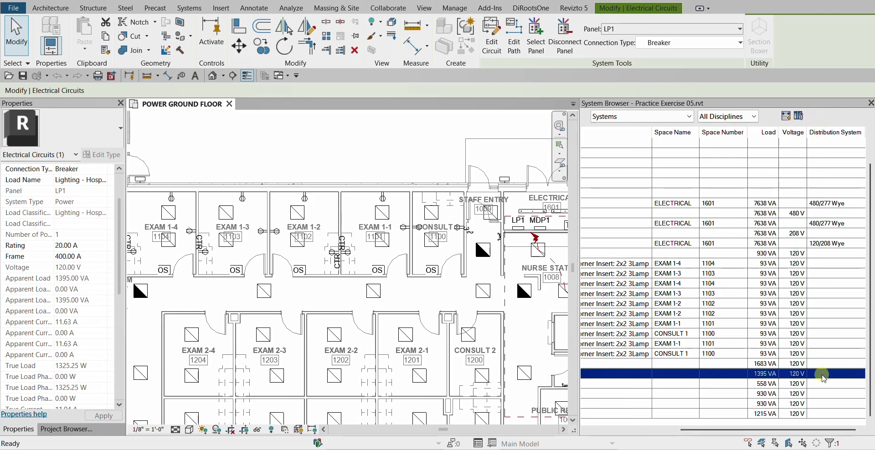
- Open the System Browser's column settings and review the columns available for the General, Mechanical and Piping groups
{"action": "left_click", "coordinate": [799, 117]}
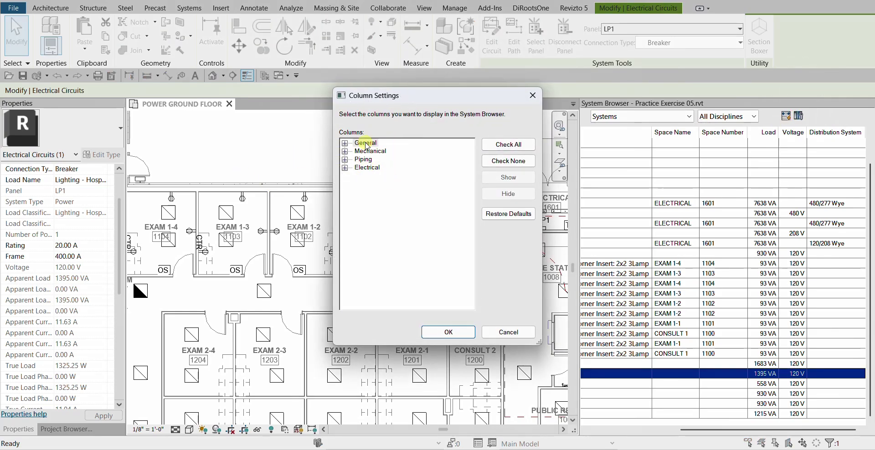
{"action": "left_click", "coordinate": [345, 143]}
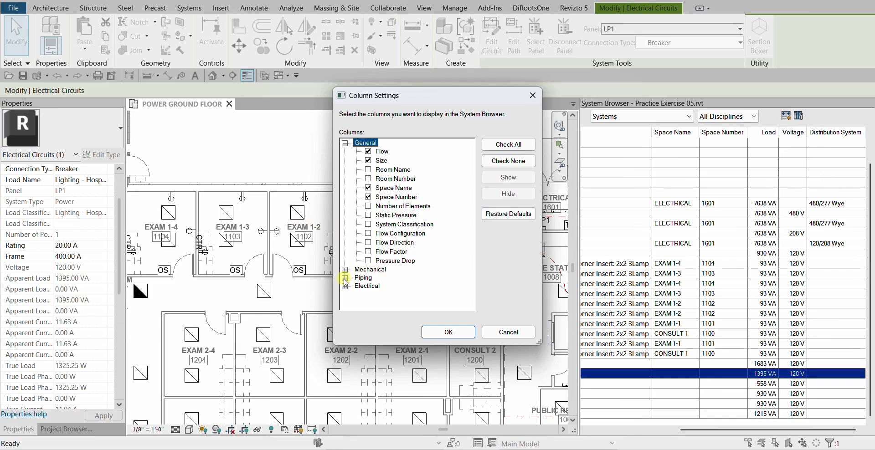
{"action": "left_click", "coordinate": [345, 270]}
{"action": "left_click", "coordinate": [345, 270]}
{"action": "left_click", "coordinate": [345, 278]}
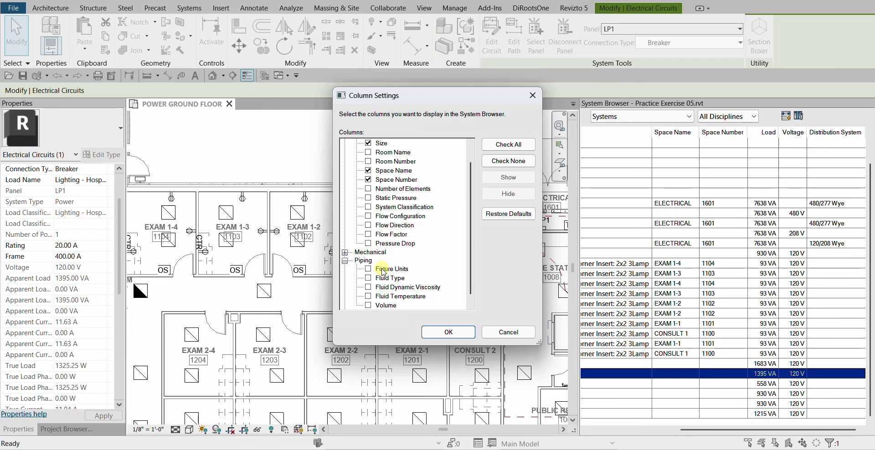
{"action": "scroll", "coordinate": [385, 270], "scroll_direction": "down", "scroll_amount": 1}
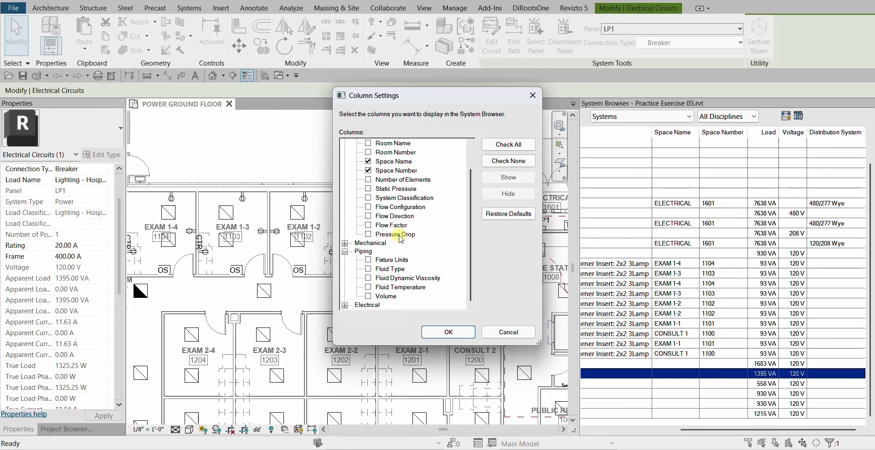
{"action": "scroll", "coordinate": [400, 237], "scroll_direction": "up", "scroll_amount": 3}
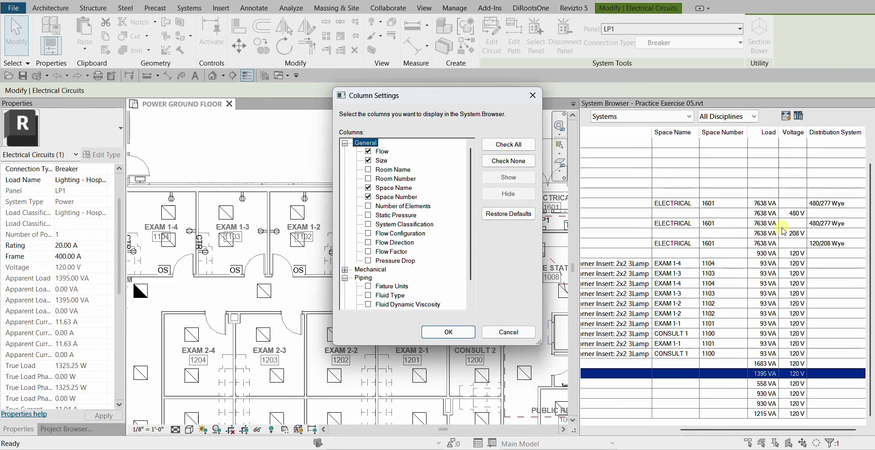
{"action": "scroll", "coordinate": [391, 249], "scroll_direction": "down", "scroll_amount": 1}
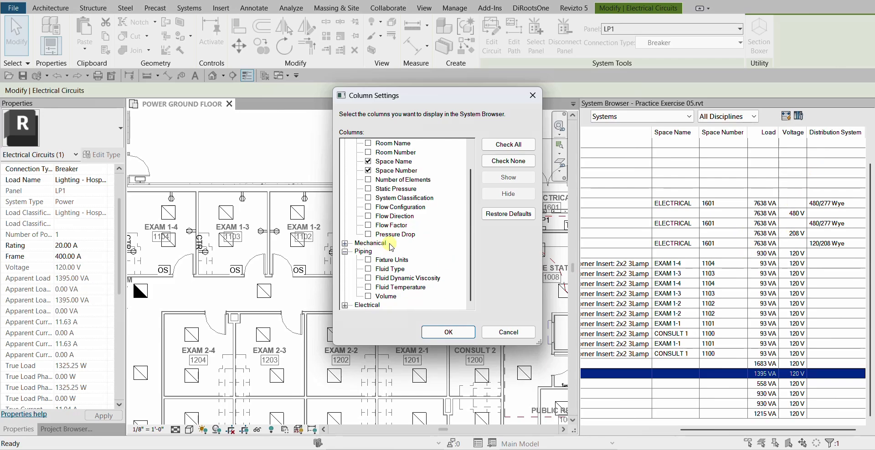
- Turn off the Distribution System column in the Electrical group and apply the column settings
{"action": "left_click", "coordinate": [345, 305]}
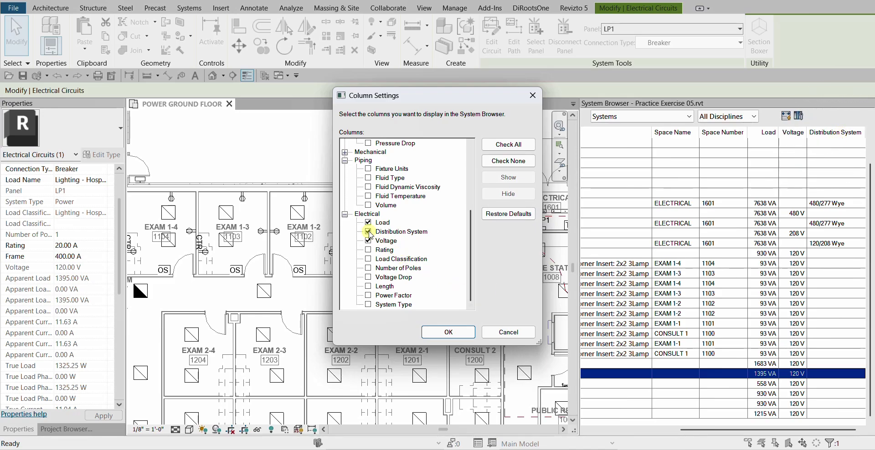
{"action": "left_click", "coordinate": [369, 231]}
{"action": "left_click", "coordinate": [449, 332]}
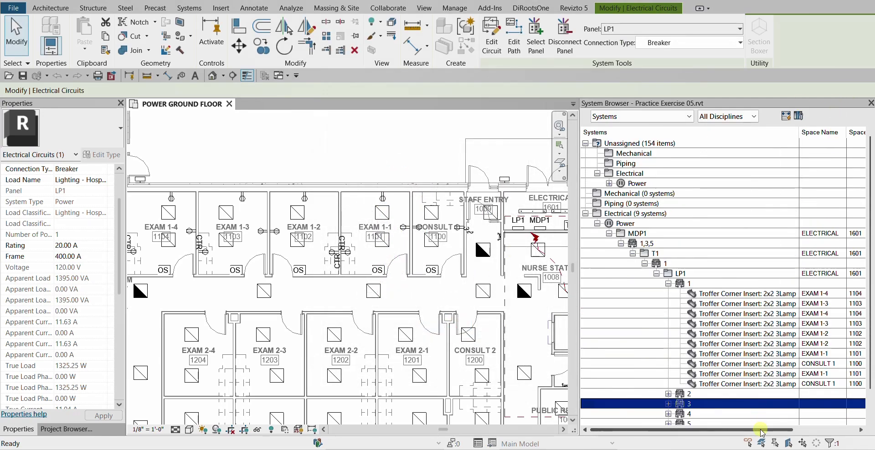
- Narrow the Systems, Space Name and Space Number columns of the System Browser manually
{"action": "left_click_drag", "start_coordinate": [763, 433], "coordinate": [828, 434]}
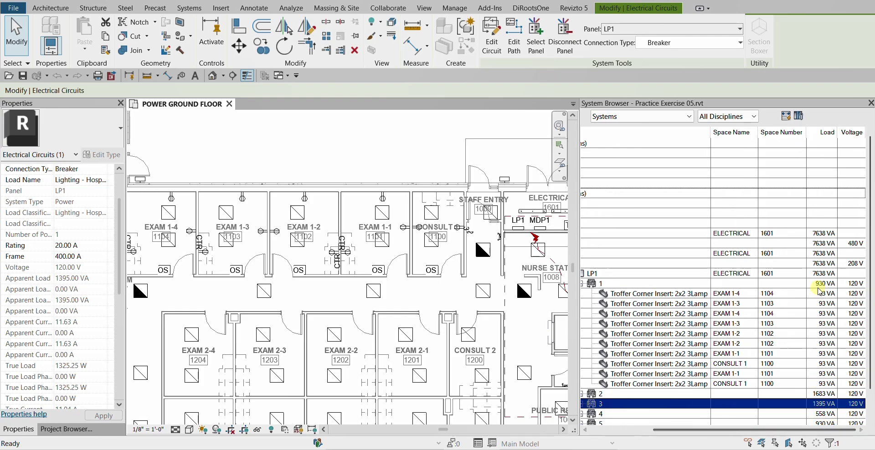
{"action": "left_click_drag", "start_coordinate": [711, 132], "coordinate": [674, 137]}
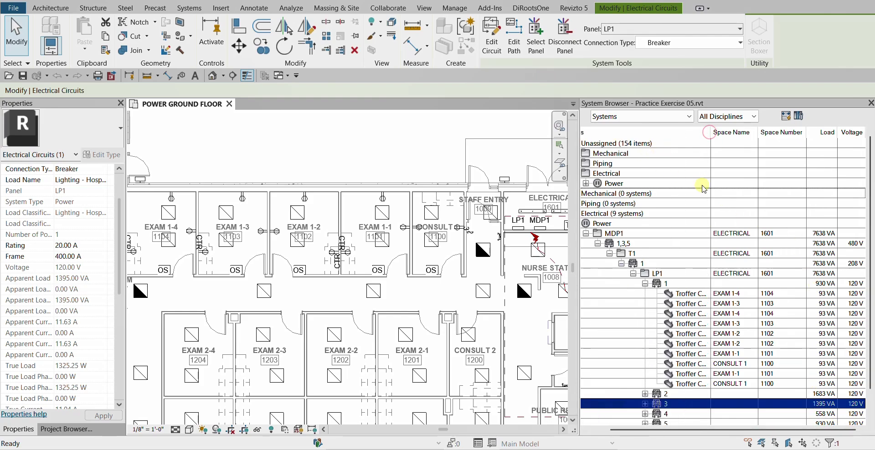
{"action": "left_click_drag", "start_coordinate": [761, 134], "coordinate": [732, 135]}
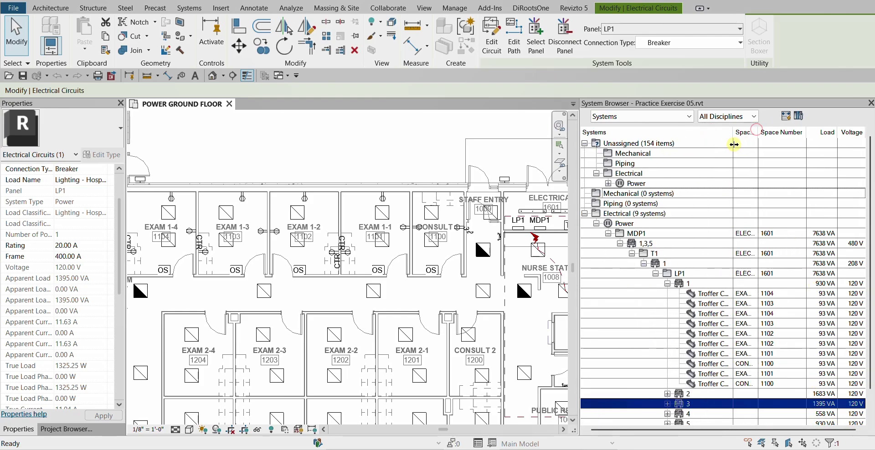
{"action": "left_click_drag", "start_coordinate": [809, 132], "coordinate": [787, 132]}
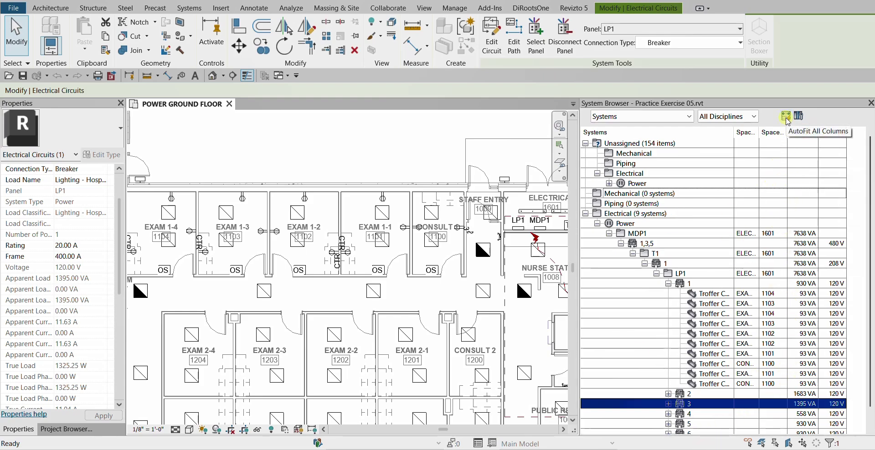
- AutoFit all System Browser columns and check the load and voltage values of the circuits
{"action": "left_click", "coordinate": [787, 120]}
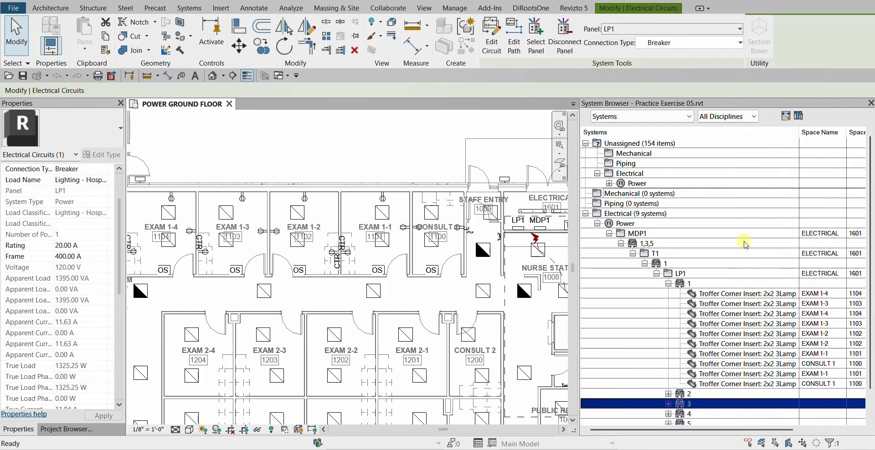
{"action": "left_click_drag", "start_coordinate": [717, 432], "coordinate": [787, 433]}
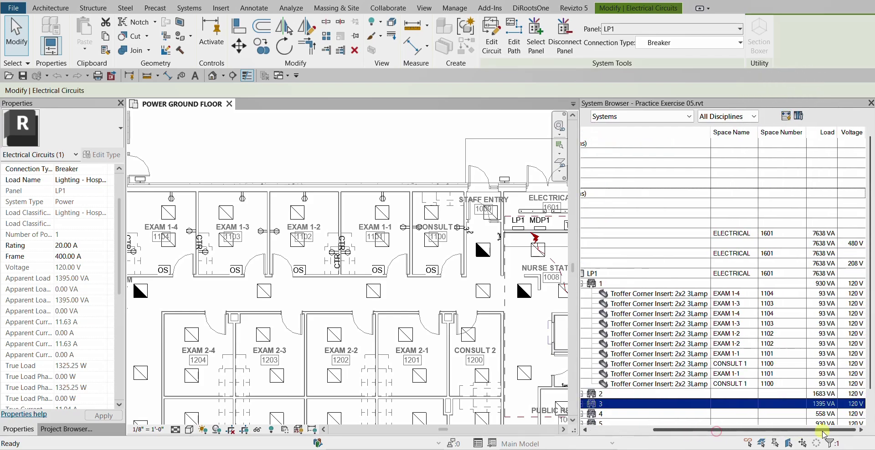
{"action": "scroll", "coordinate": [740, 282], "scroll_direction": "down", "scroll_amount": 1}
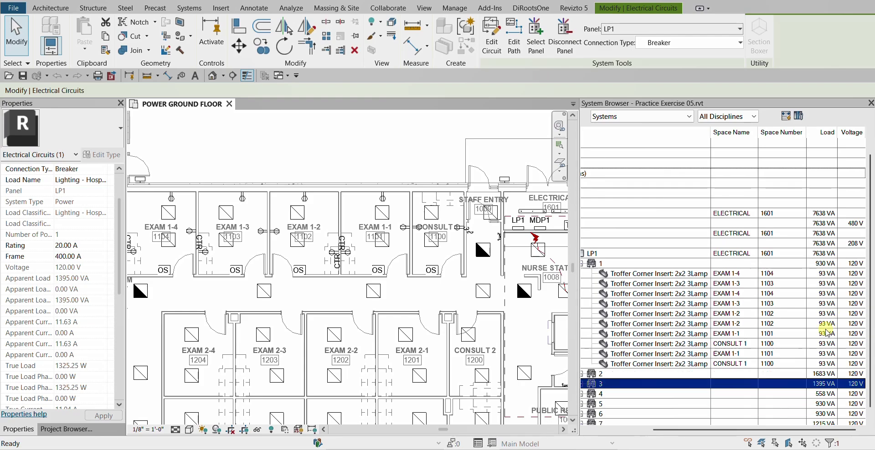
{"action": "left_click_drag", "start_coordinate": [748, 432], "coordinate": [674, 433]}
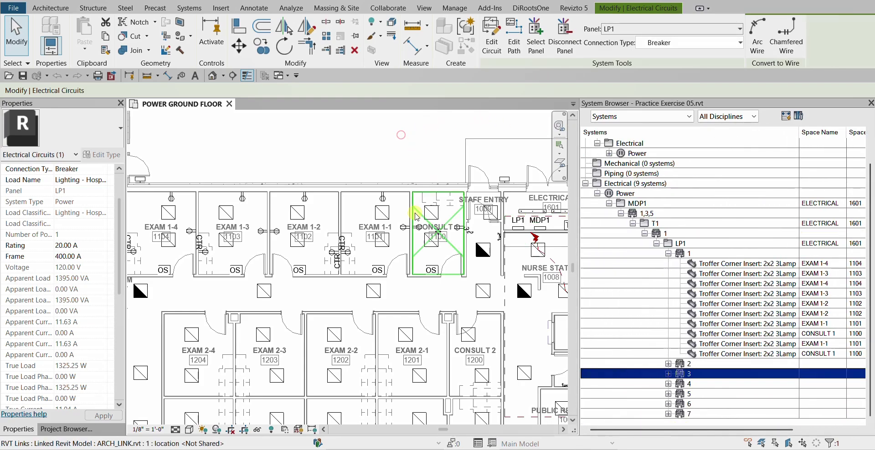
- Show the whole ground floor power plan with circuit 3's extent, and clear the selection
{"action": "scroll", "coordinate": [416, 211], "scroll_direction": "down", "scroll_amount": 3}
{"action": "middle_click_drag", "start_coordinate": [469, 228], "coordinate": [459, 262]}
{"action": "scroll", "coordinate": [431, 228], "scroll_direction": "down", "scroll_amount": 1}
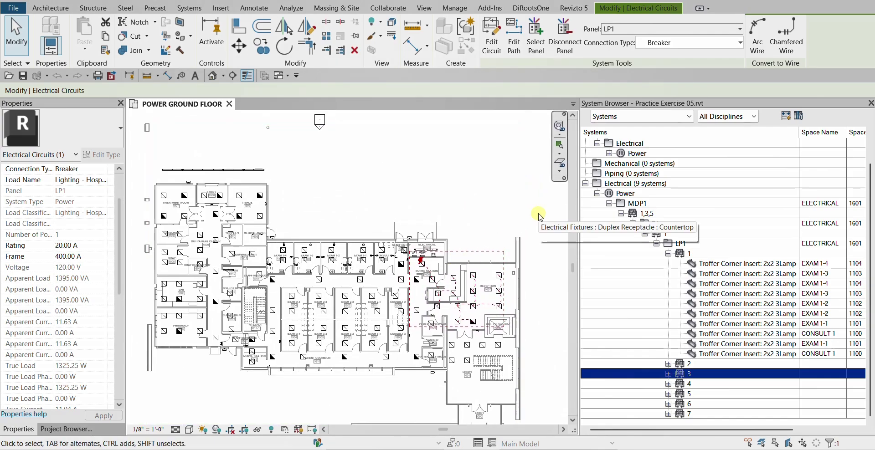
{"action": "left_click", "coordinate": [543, 235]}
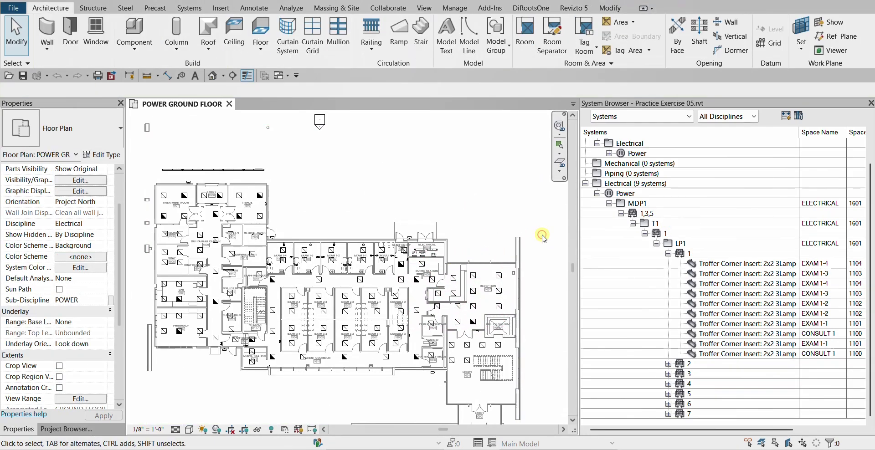